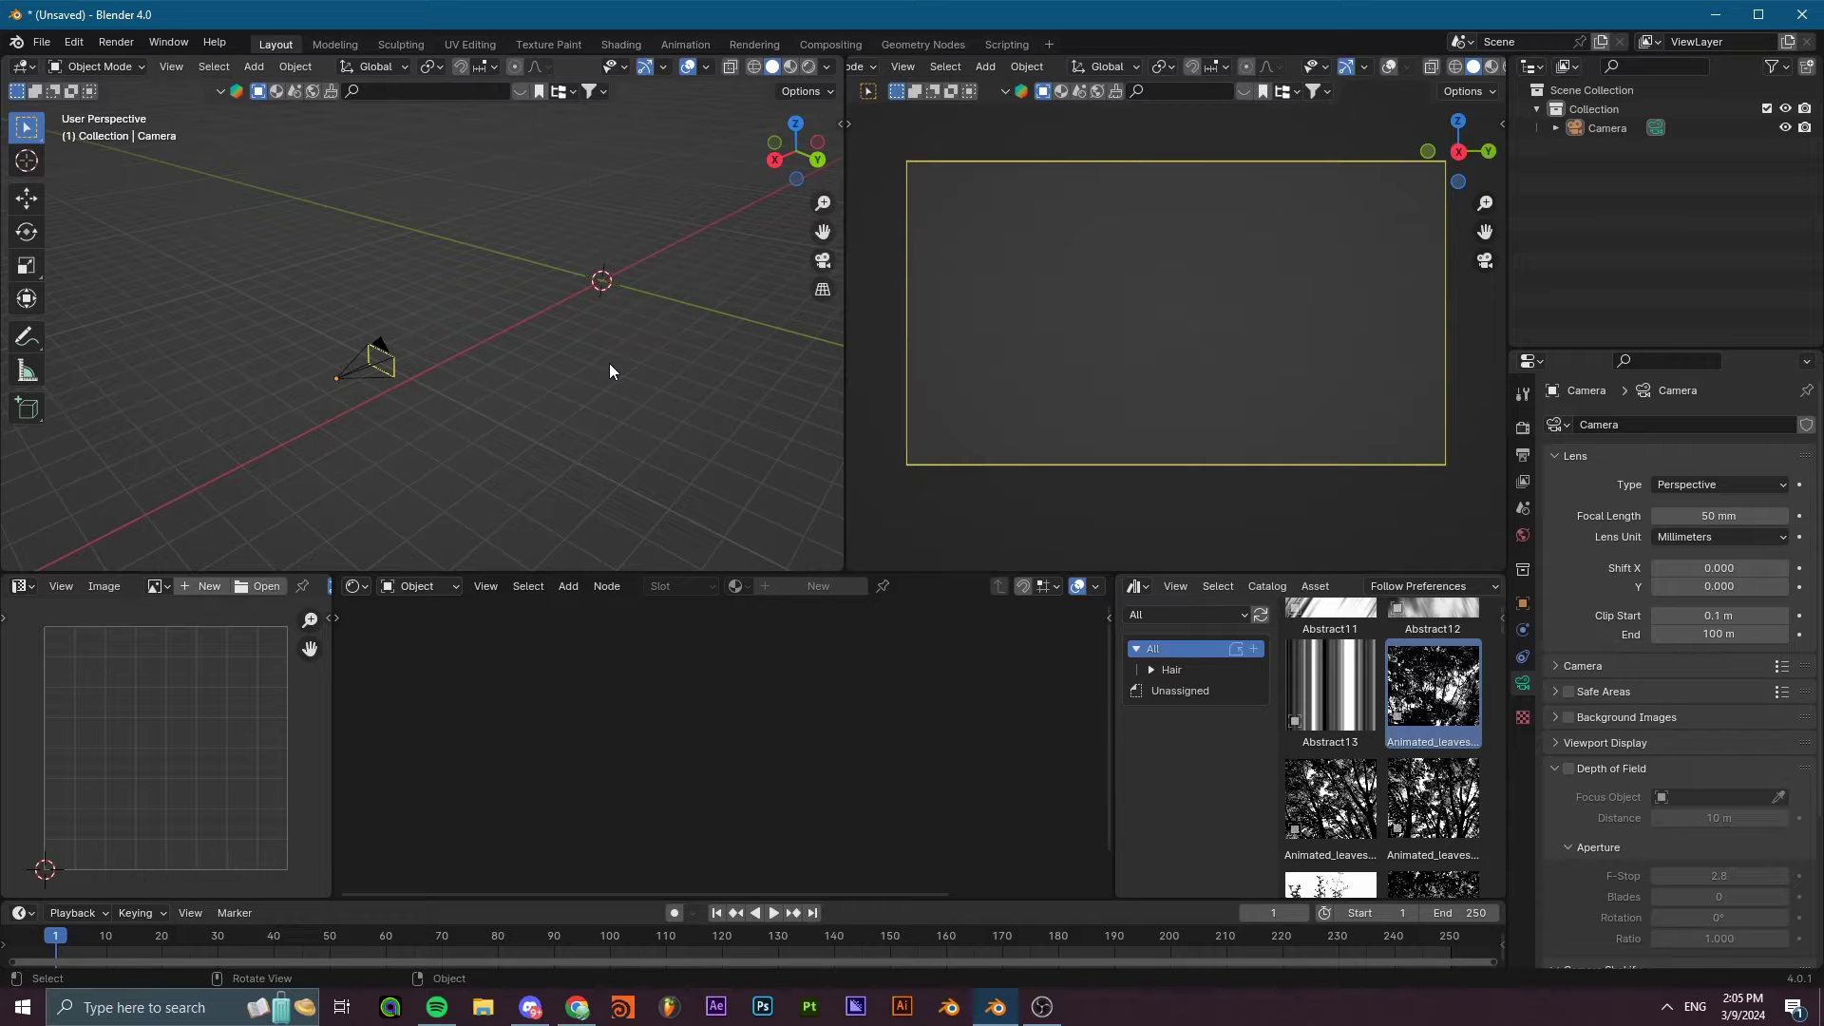
middle_click_drag(598, 378, 589, 398)
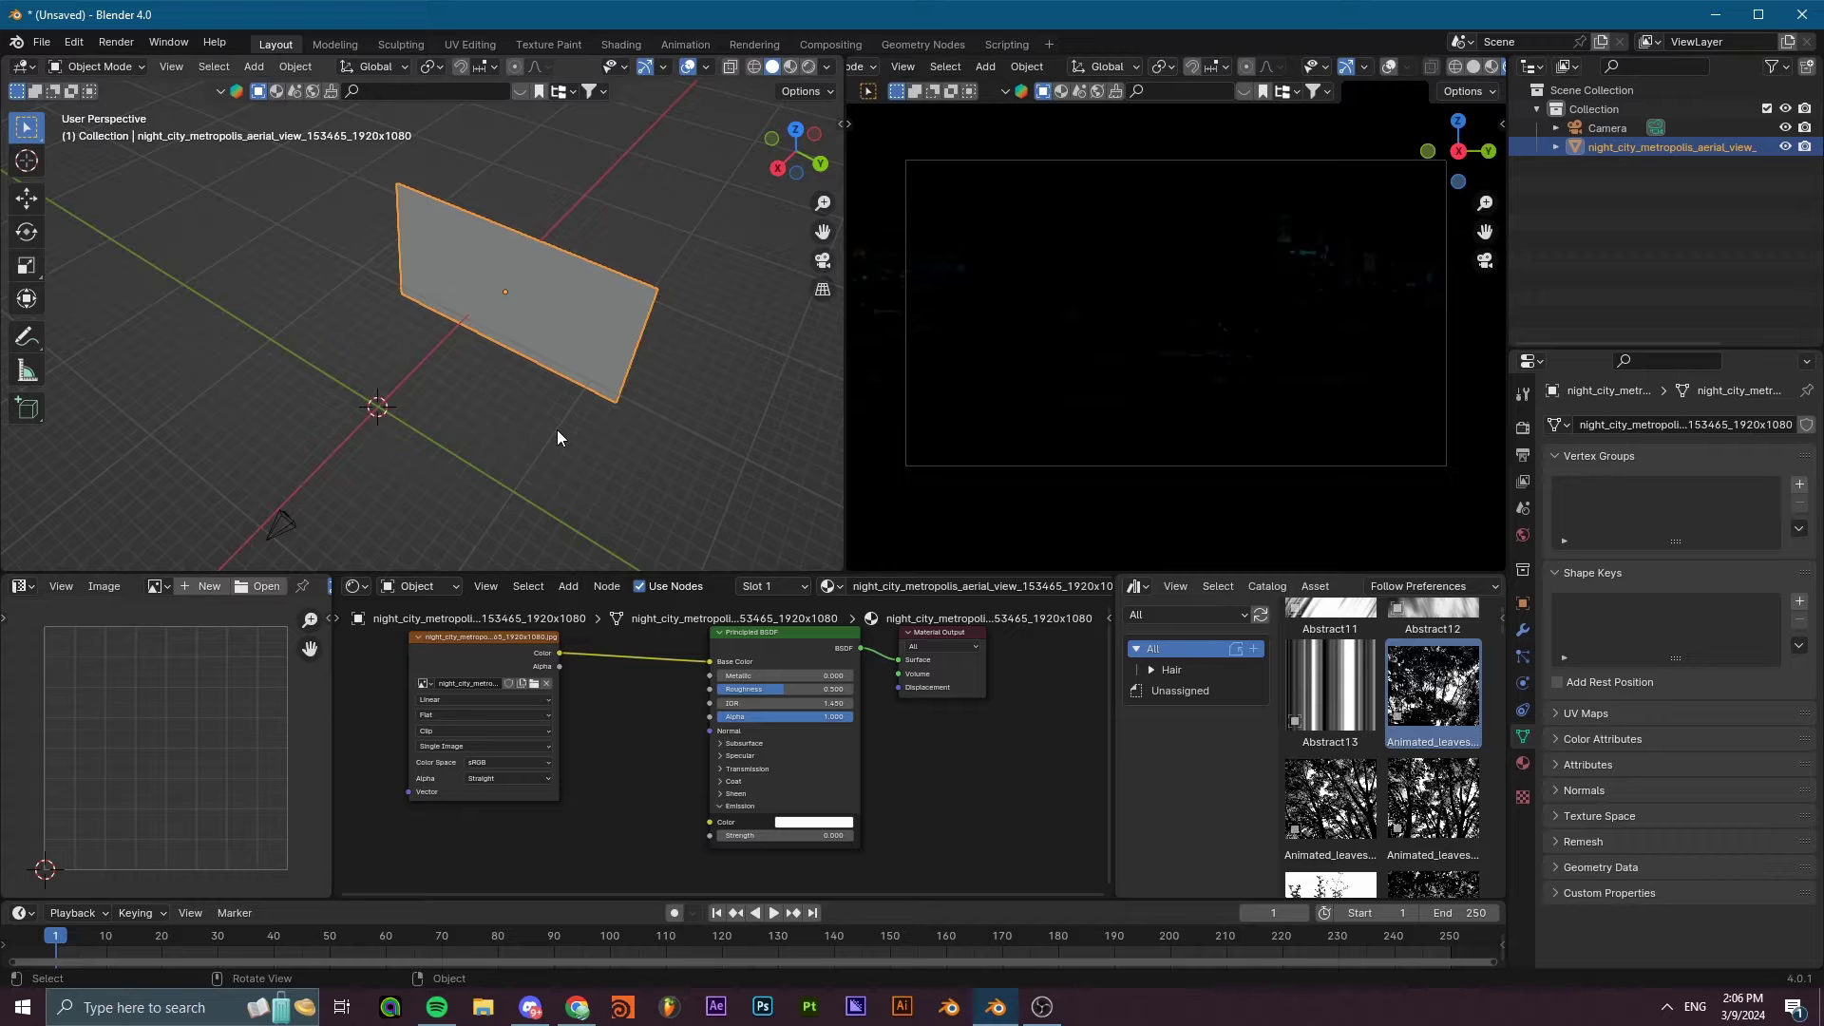
scroll(518, 341, "up", 4)
mouse_move(517, 340)
middle_mouse_down()
mouse_move(439, 272)
mouse_move(587, 342)
mouse_move(494, 346)
mouse_move(502, 368)
middle_mouse_up()
scroll(560, 344, "down", 3)
key("shift+a")
mouse_move(486, 359)
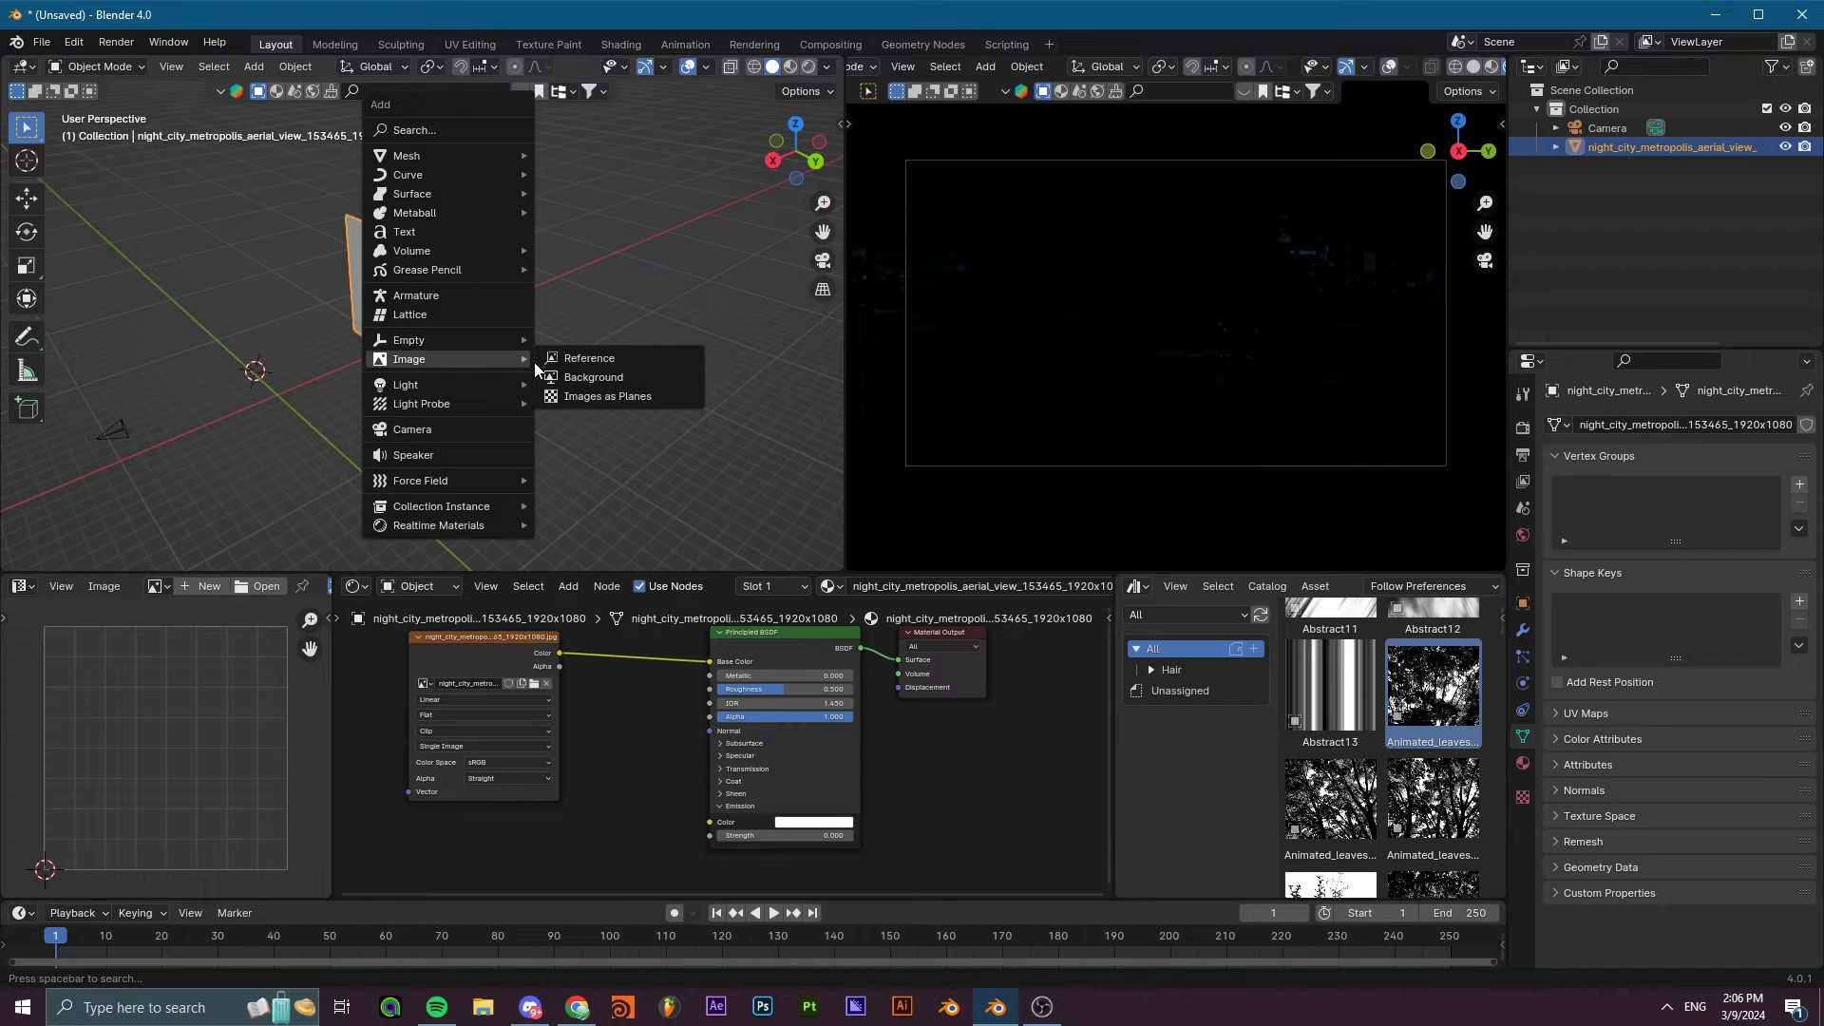
key("Escape")
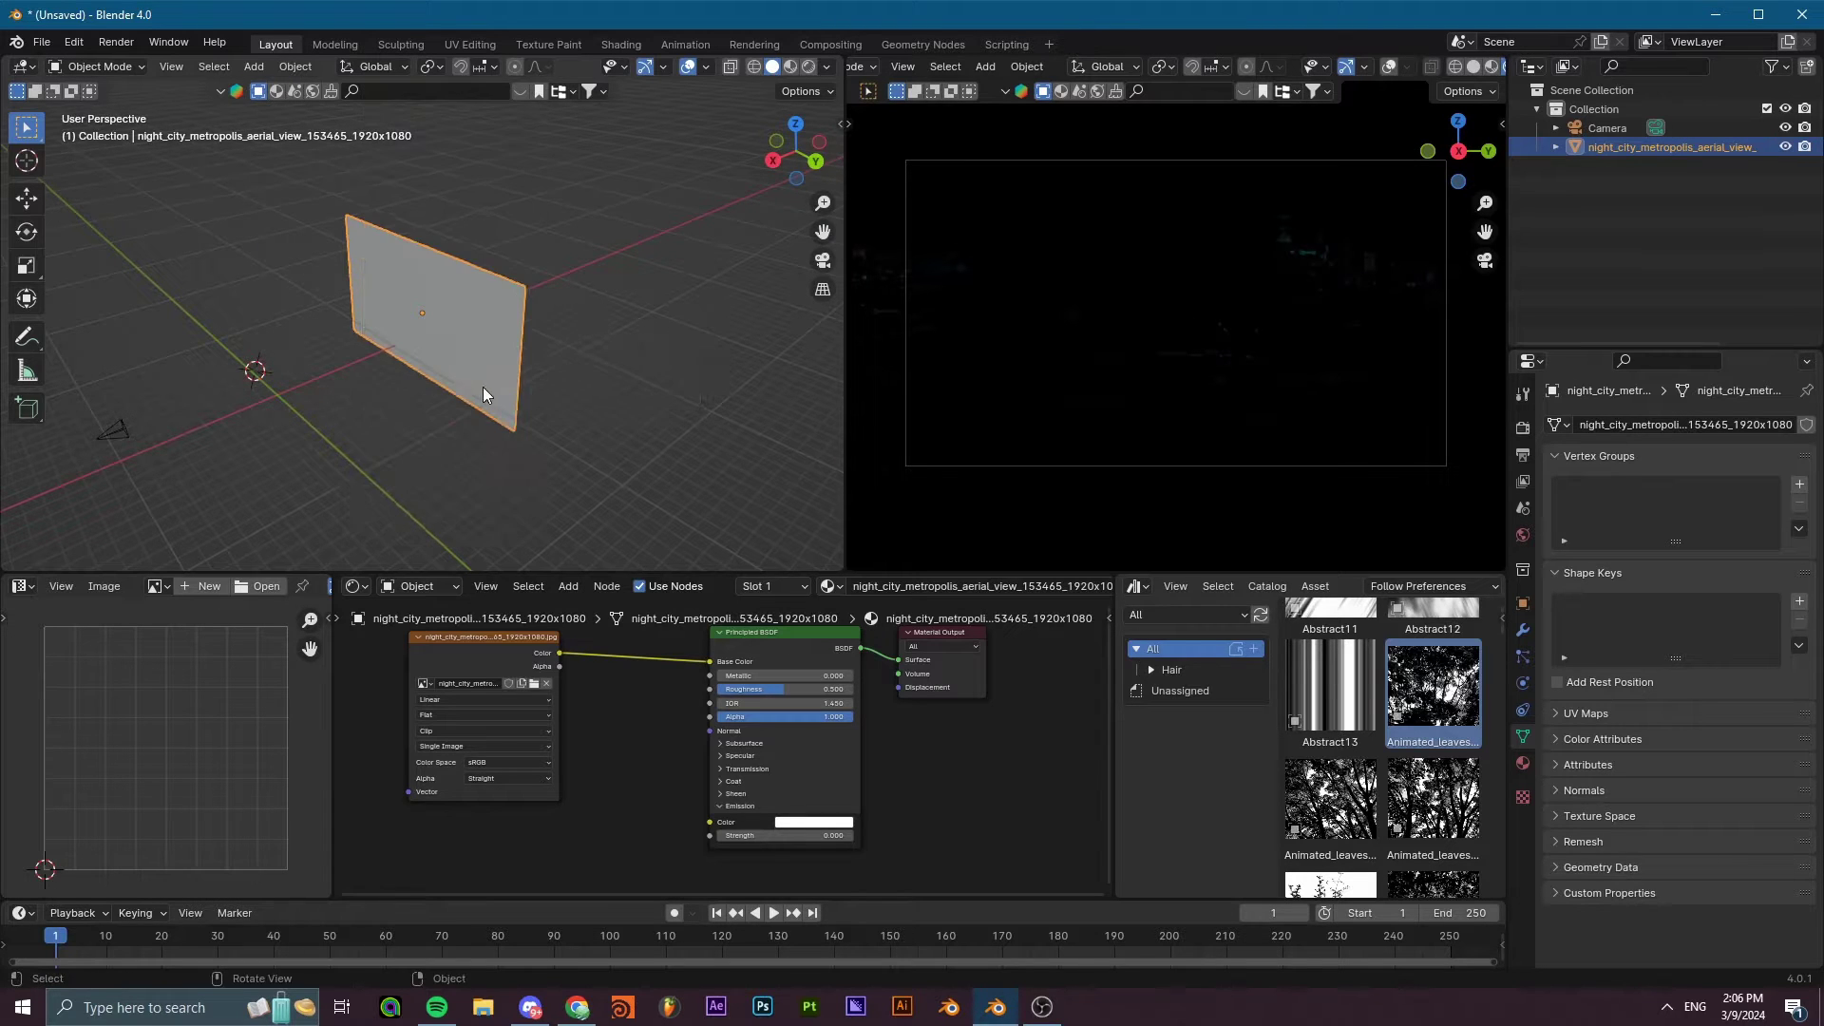
middle_click_drag(483, 386, 551, 259)
scroll(505, 354, "up", 3)
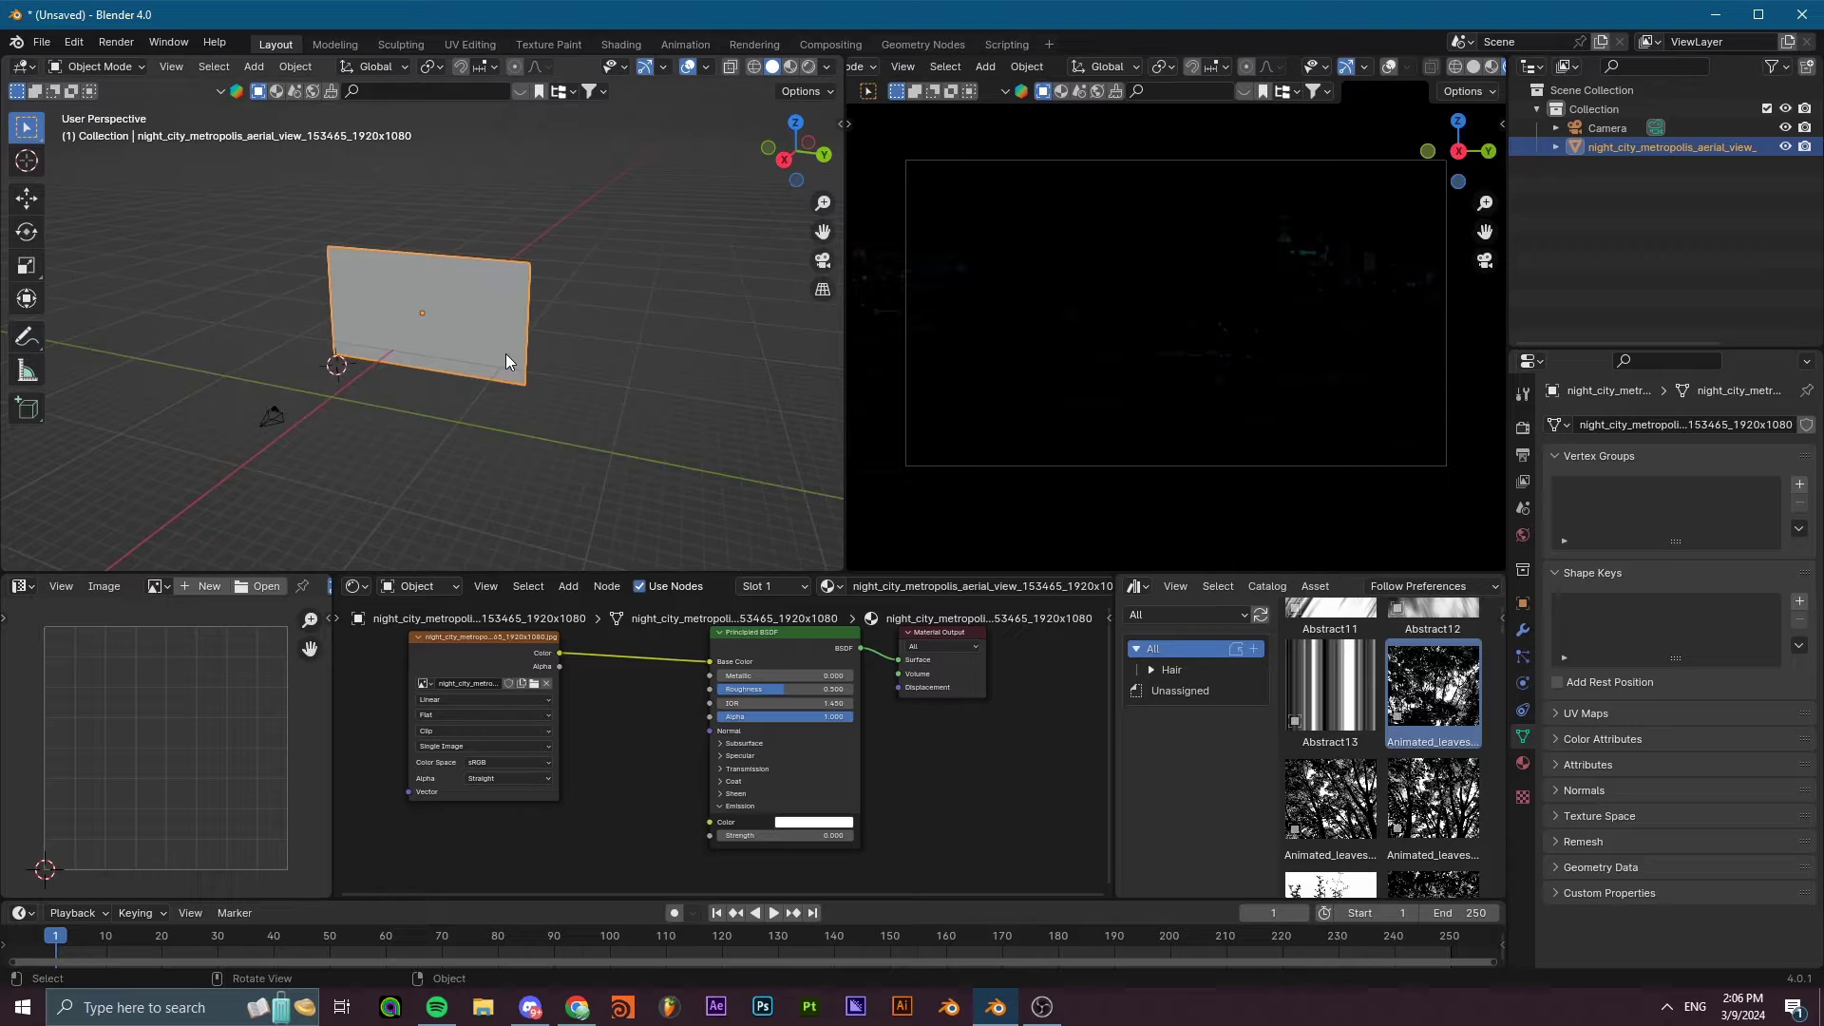
Connect the city image texture's Color output to the Principled BSDF's Emission Color and set the emission strength to 2.4.
scroll(399, 690, "up", 2)
left_click_drag(534, 668, 474, 672)
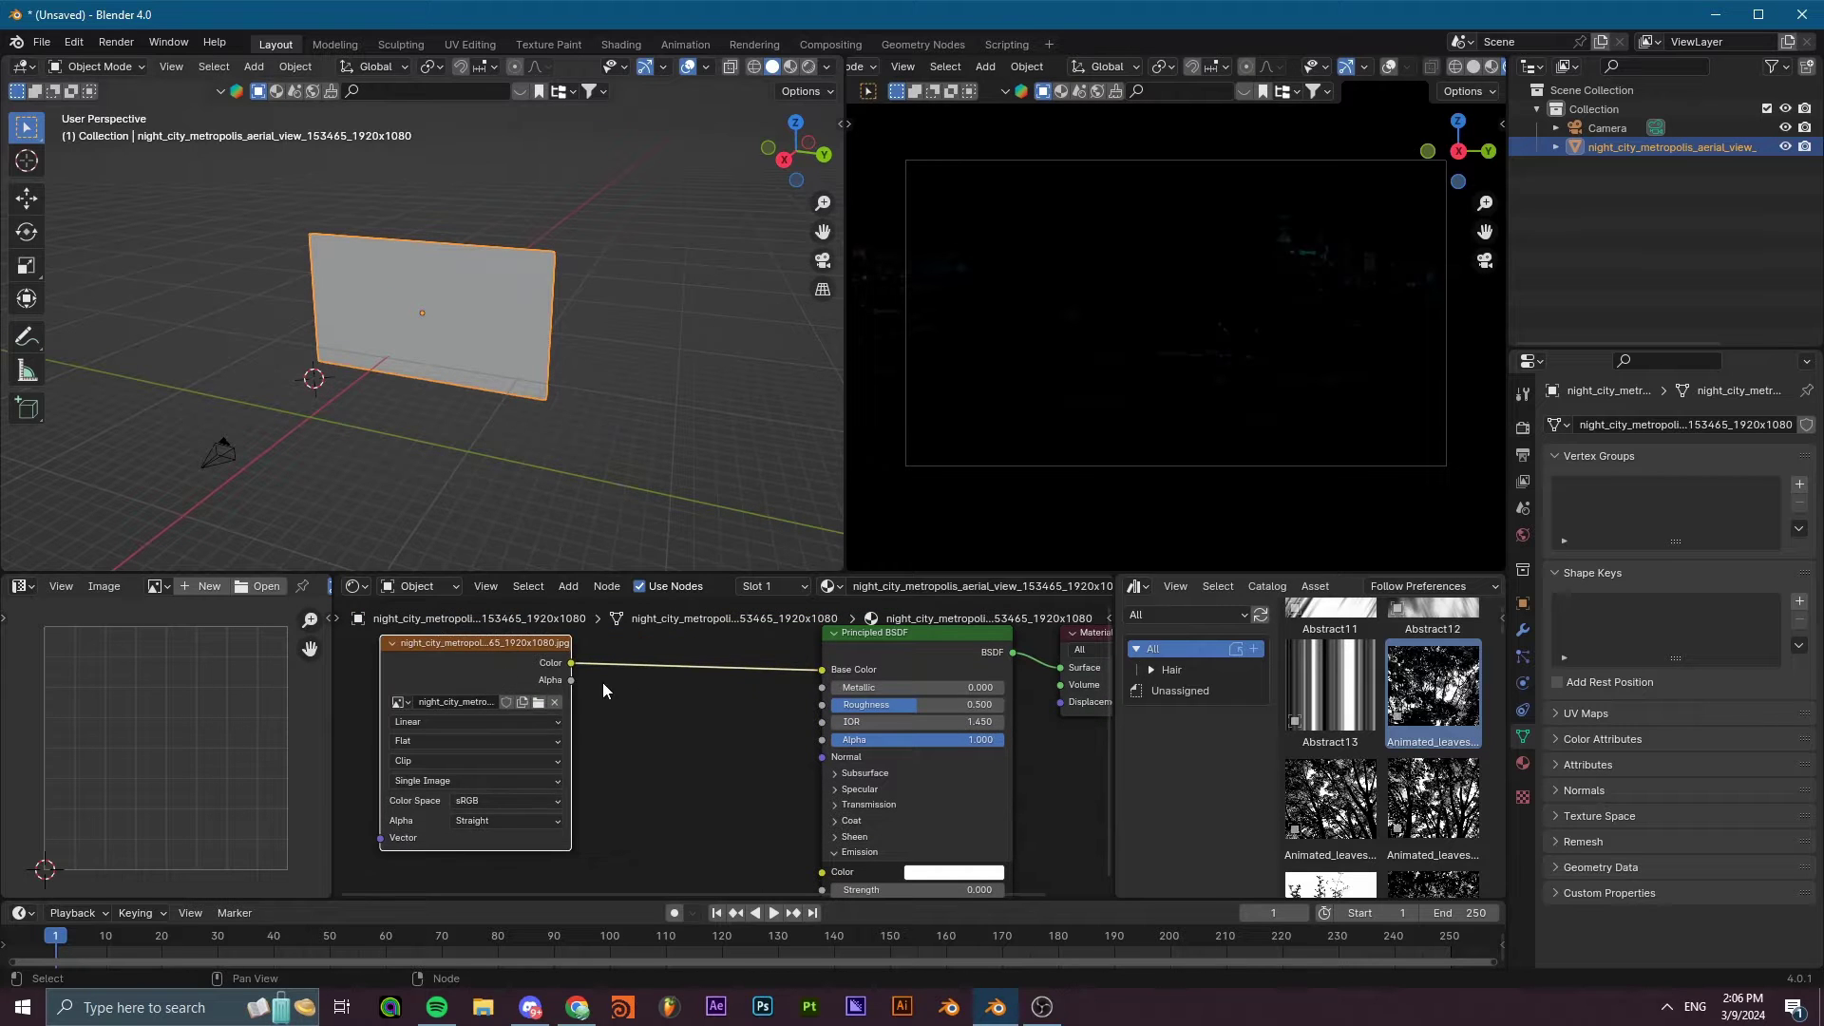
middle_click_drag(613, 683, 574, 652)
left_click_drag(529, 632, 788, 843)
middle_click_drag(679, 711, 598, 648)
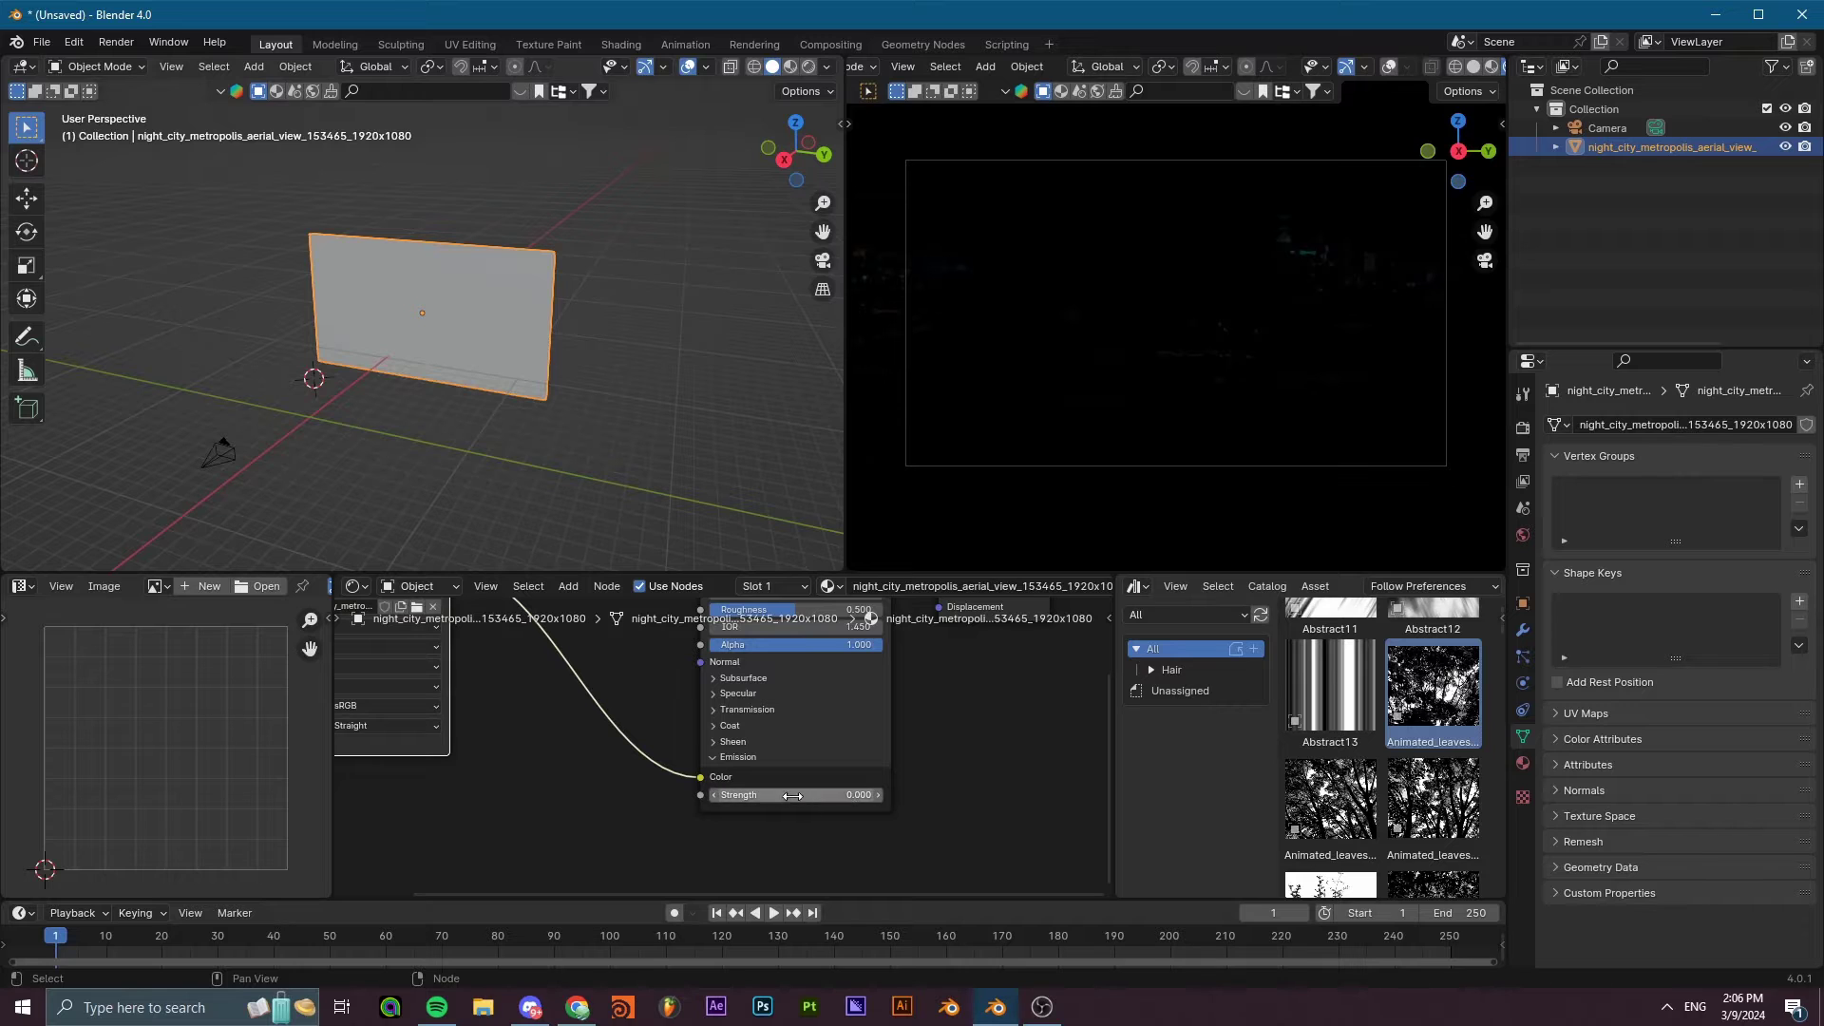
left_click_drag(798, 795, 854, 794)
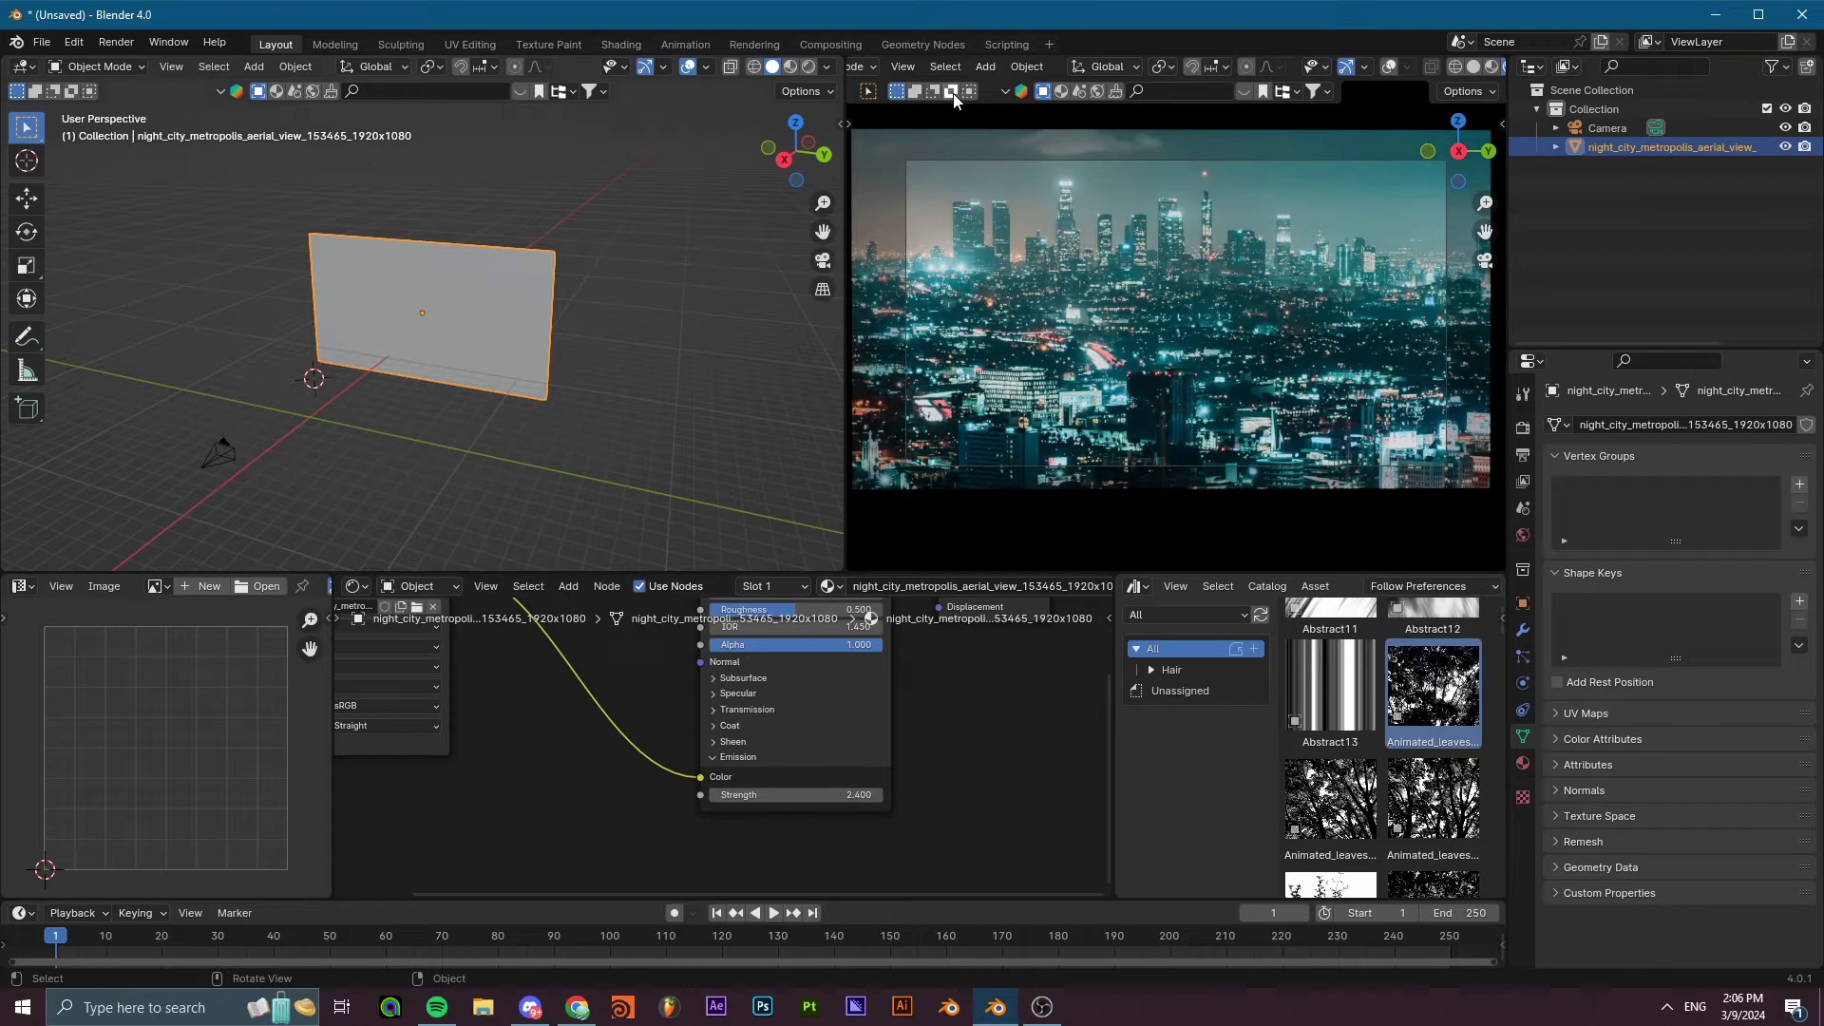
left_click(1488, 263)
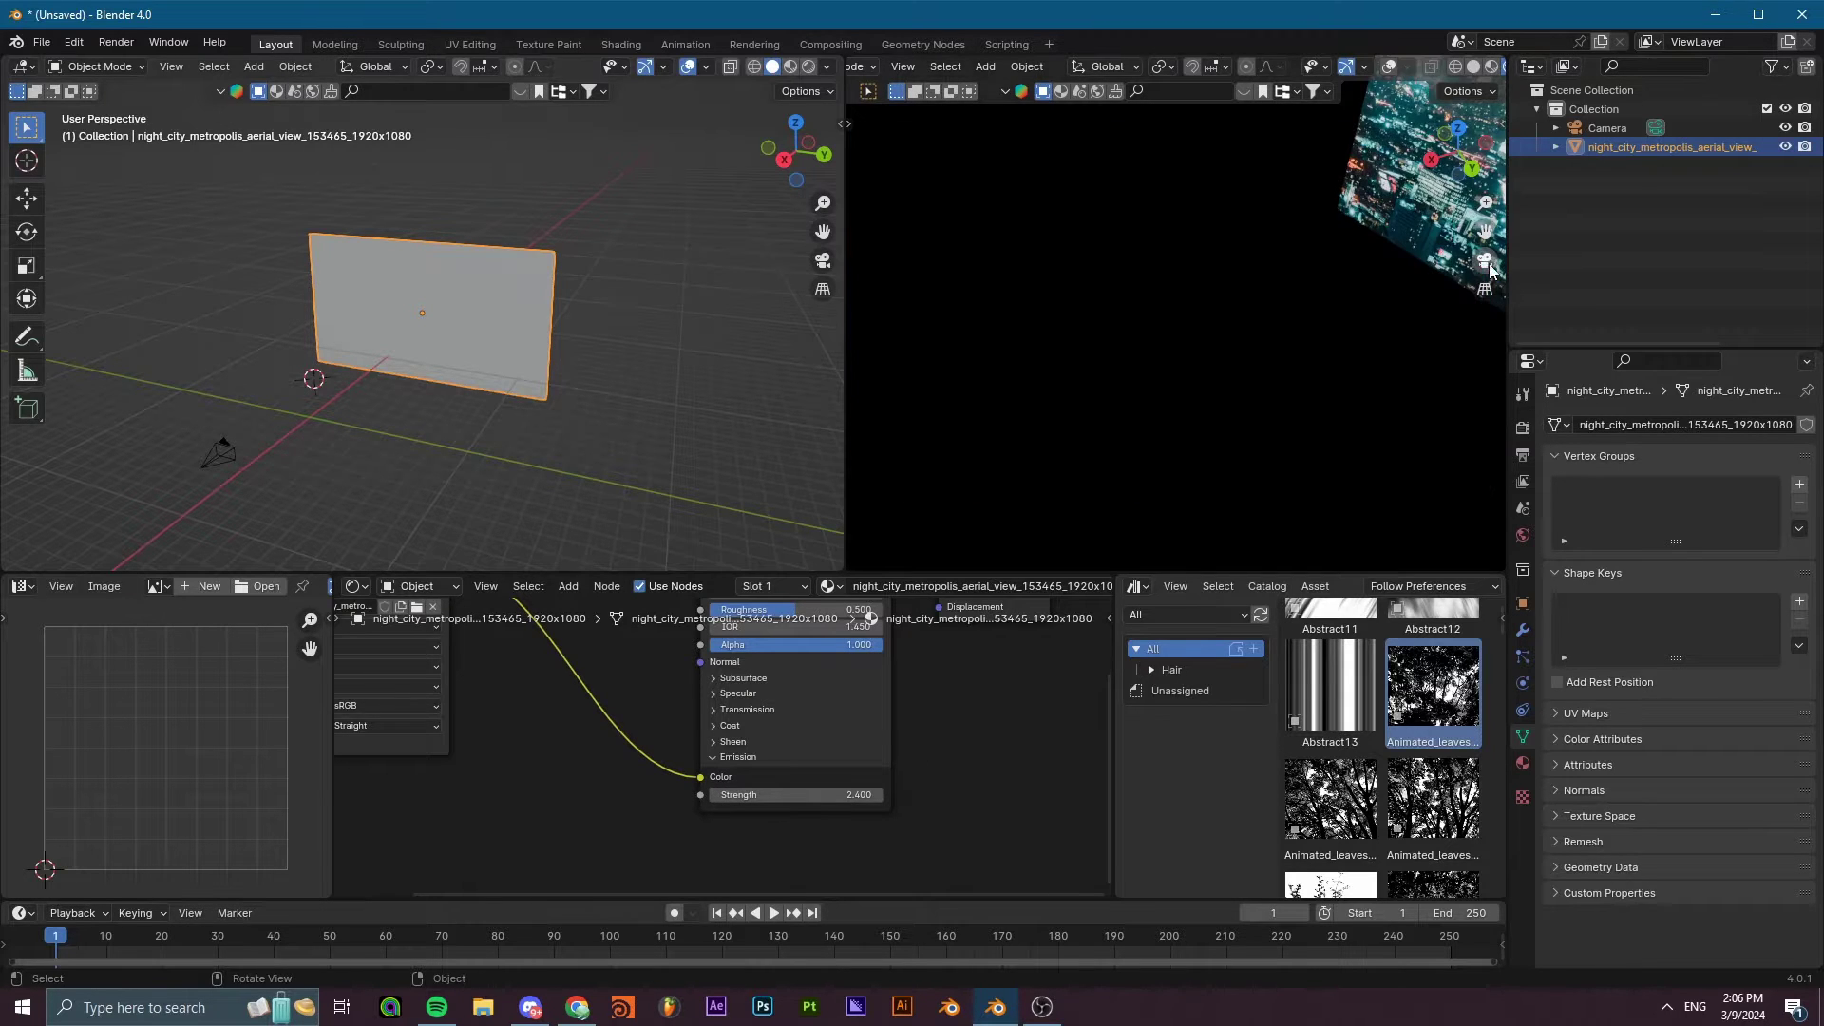
middle_click_drag(1229, 278, 1263, 257)
middle_click_drag(1263, 257, 1329, 245)
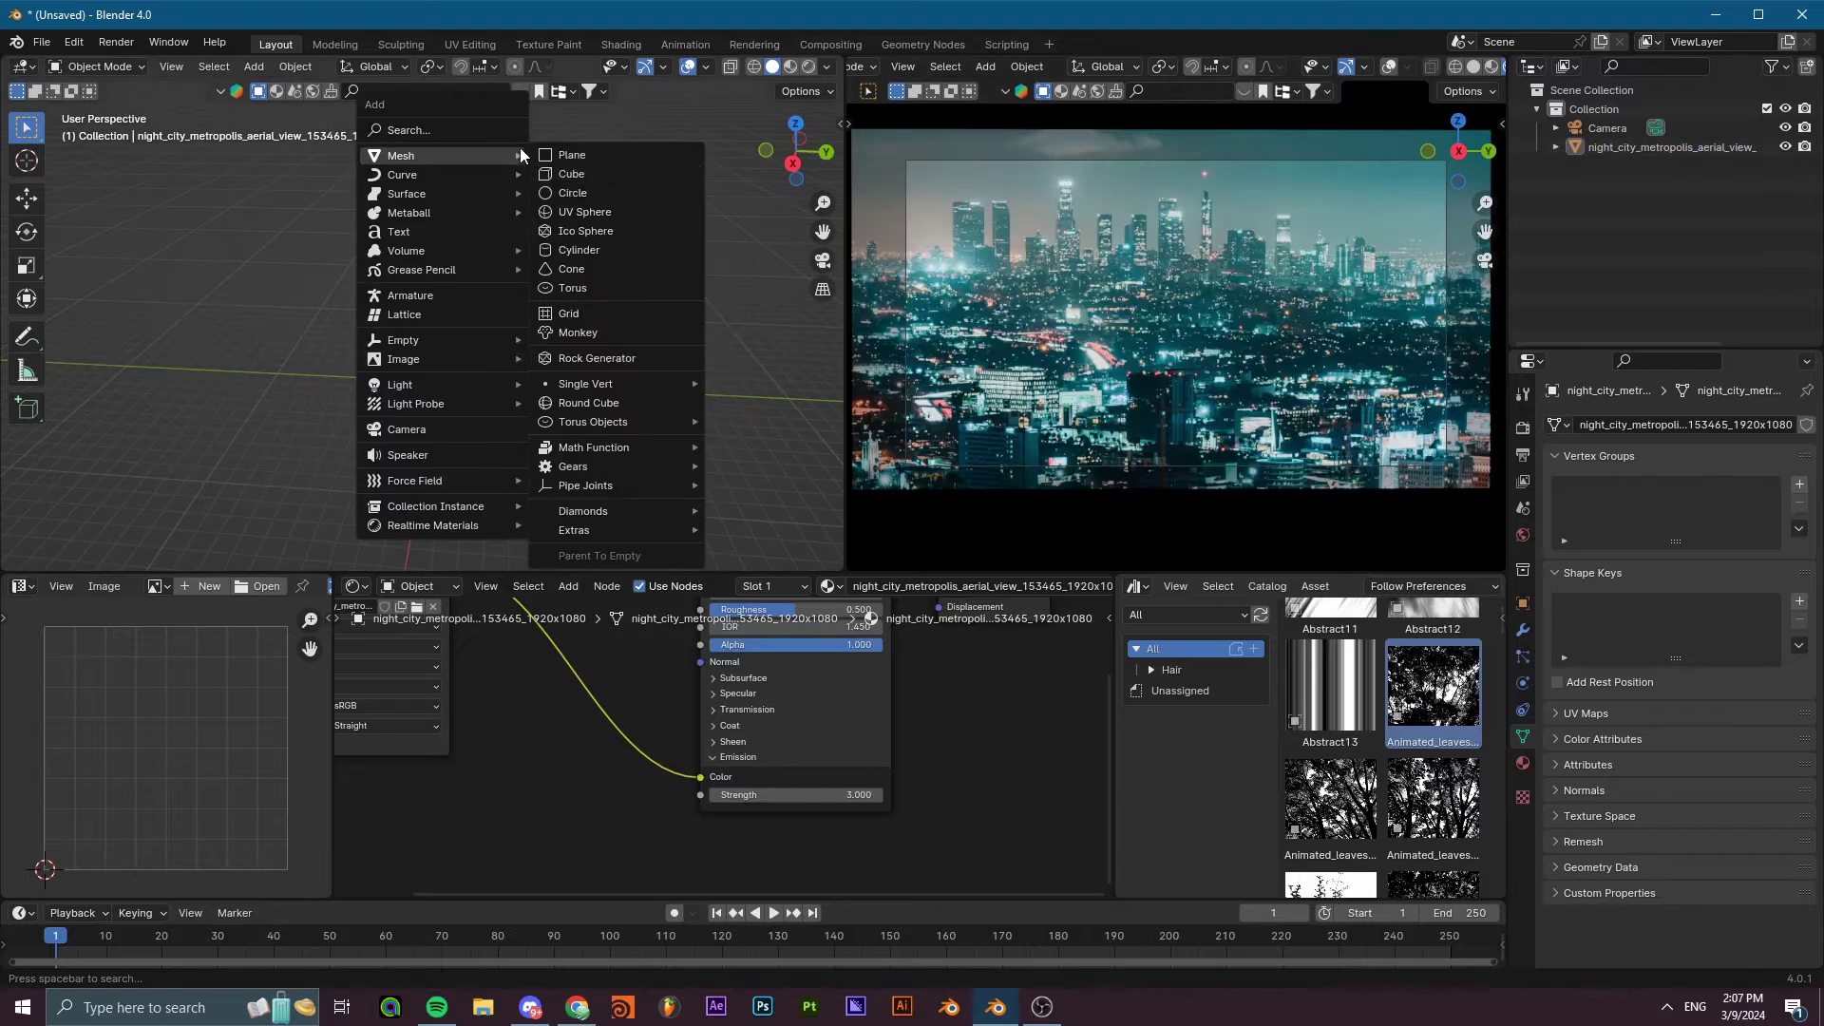
Add a cube to the scene and shift it slightly along the Y axis.
left_click(571, 174)
key("g")
key("y")
left_click(525, 472)
Add a plane, scale it up into a large floor and lower it along the Z axis beneath the cube.
key("shift+a")
key("s")
left_click(163, 126)
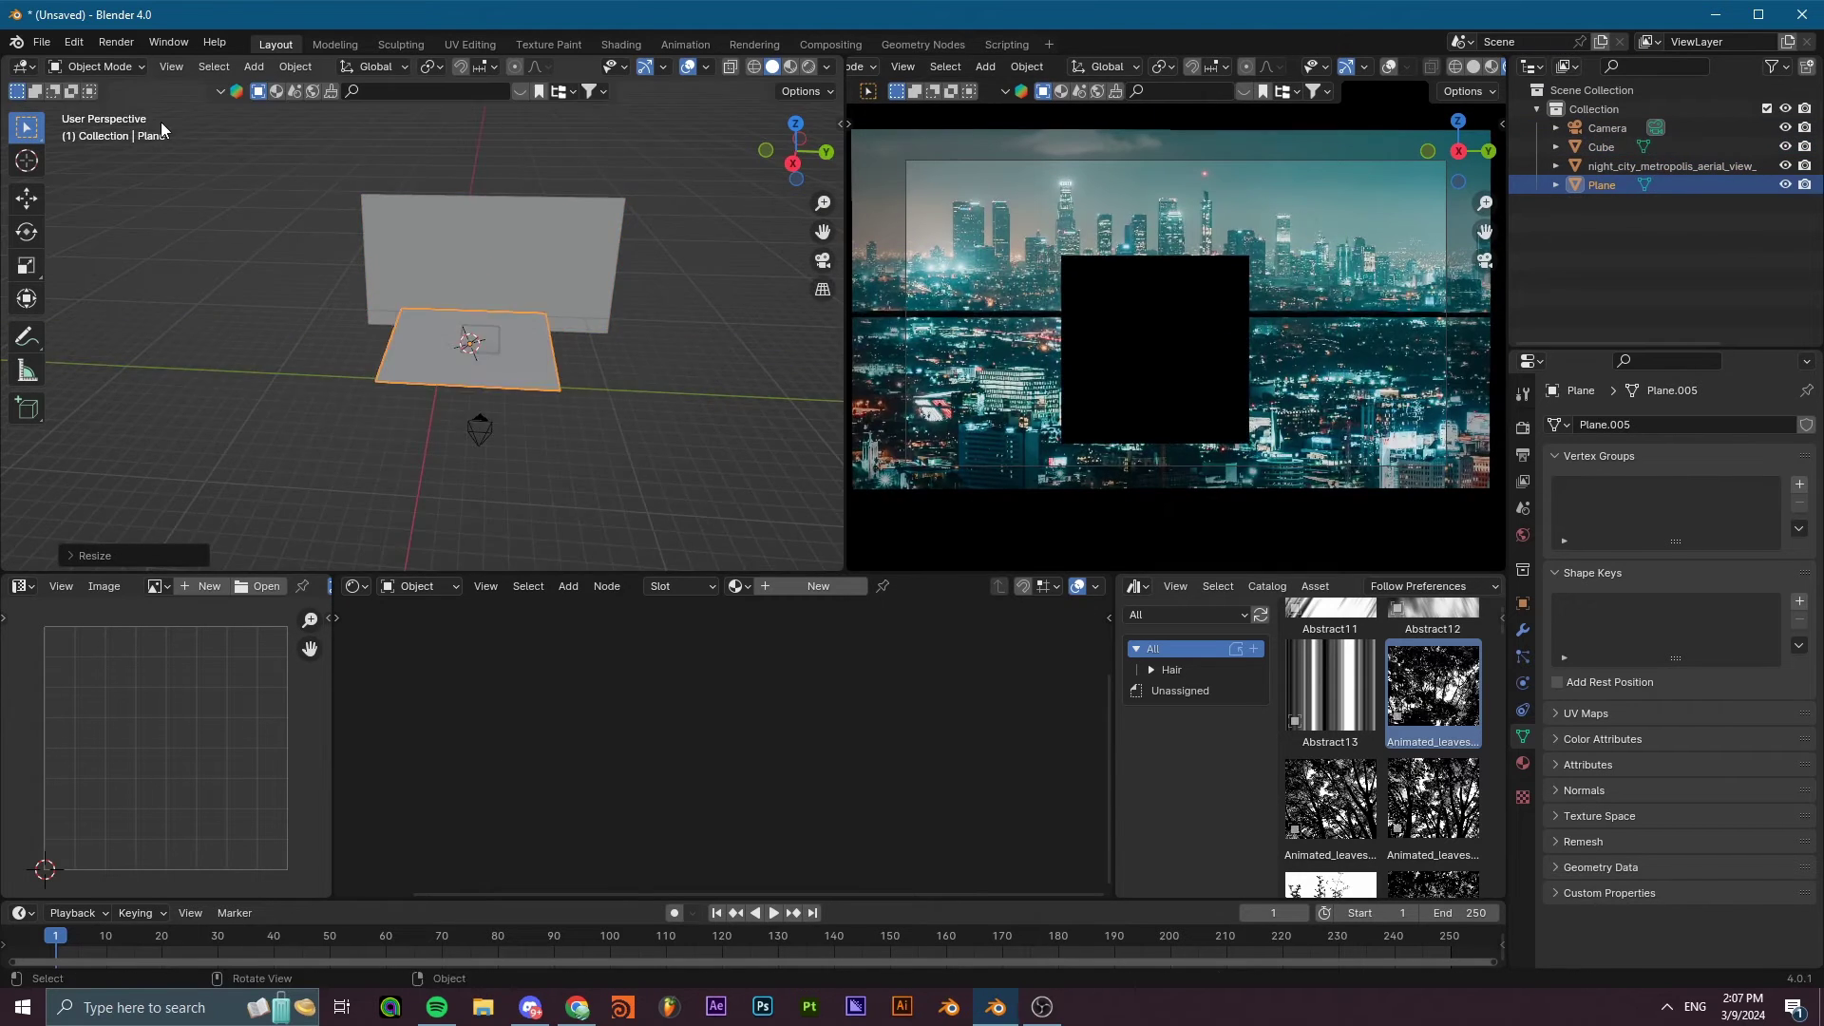
key("g")
key("z")
scroll(494, 431, "down", 5)
left_click(495, 435)
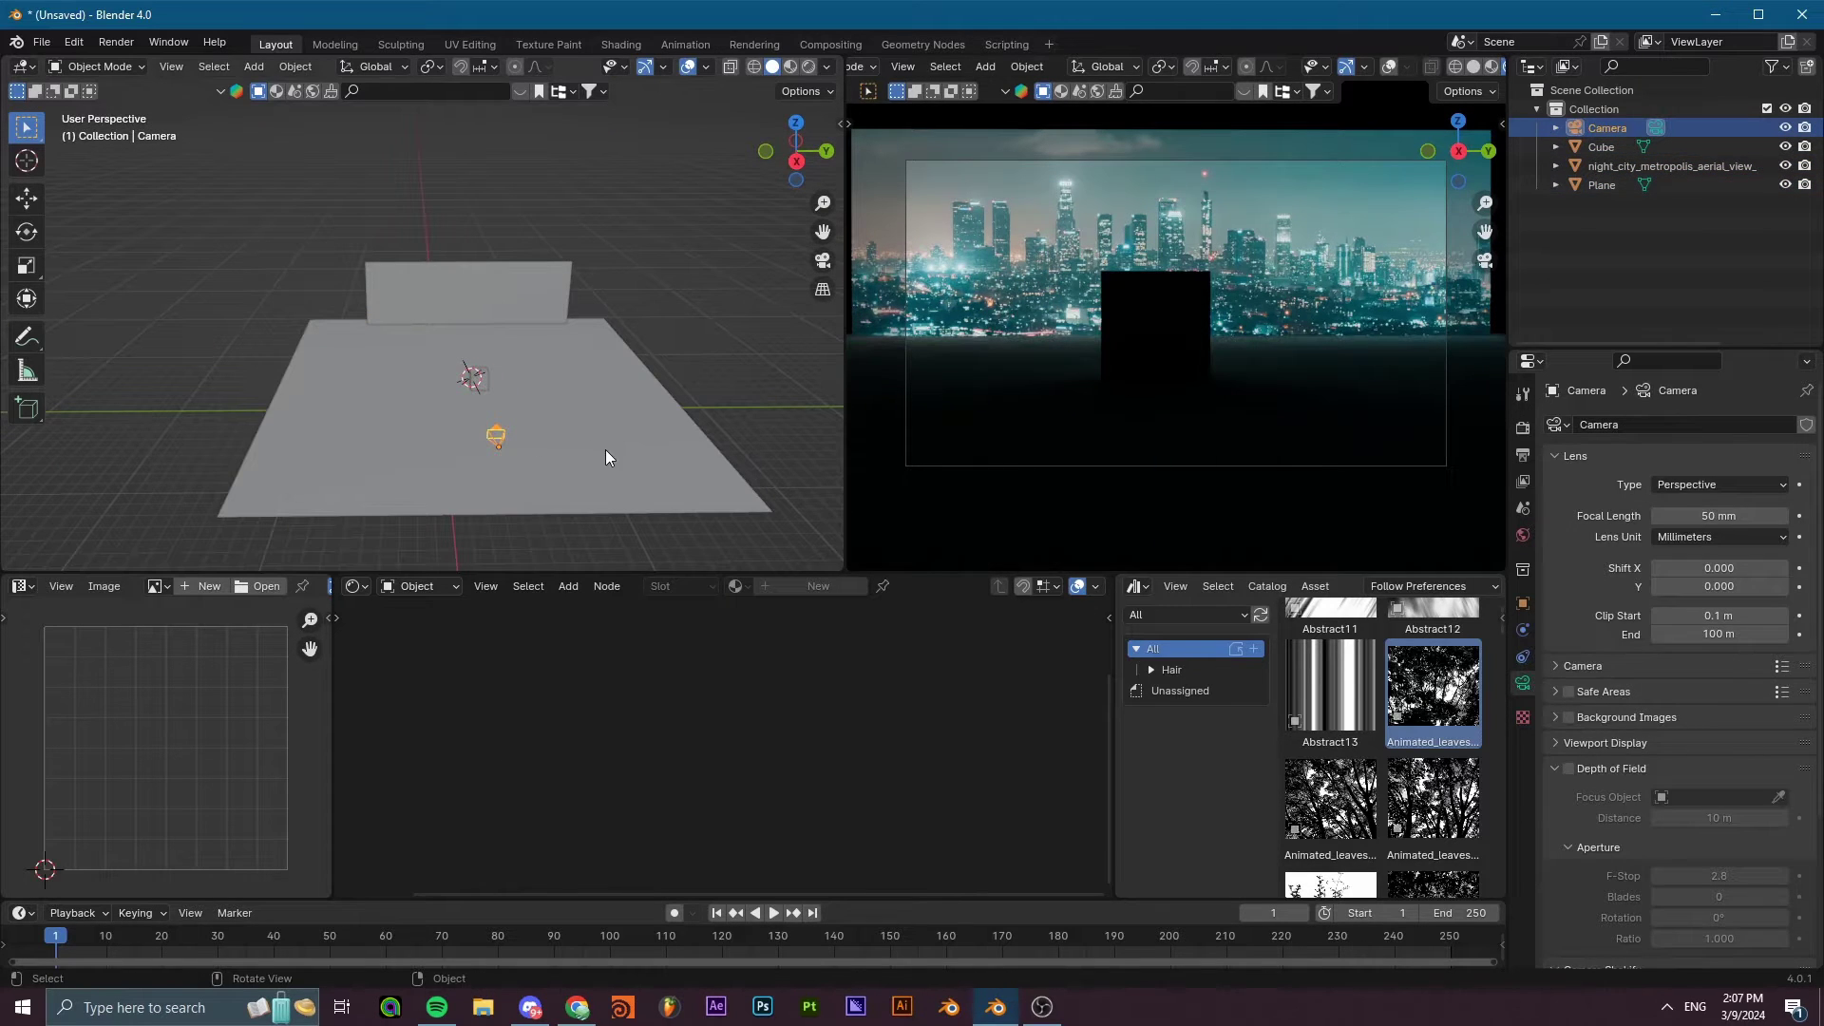
Frame the camera view on the cube with the city skyline visible behind it.
left_click(1181, 319)
key("KP_Decimal")
scroll(1187, 355, "down", 3)
scroll(1190, 351, "up", 1)
middle_click_drag(1193, 291, 1198, 298, "shift")
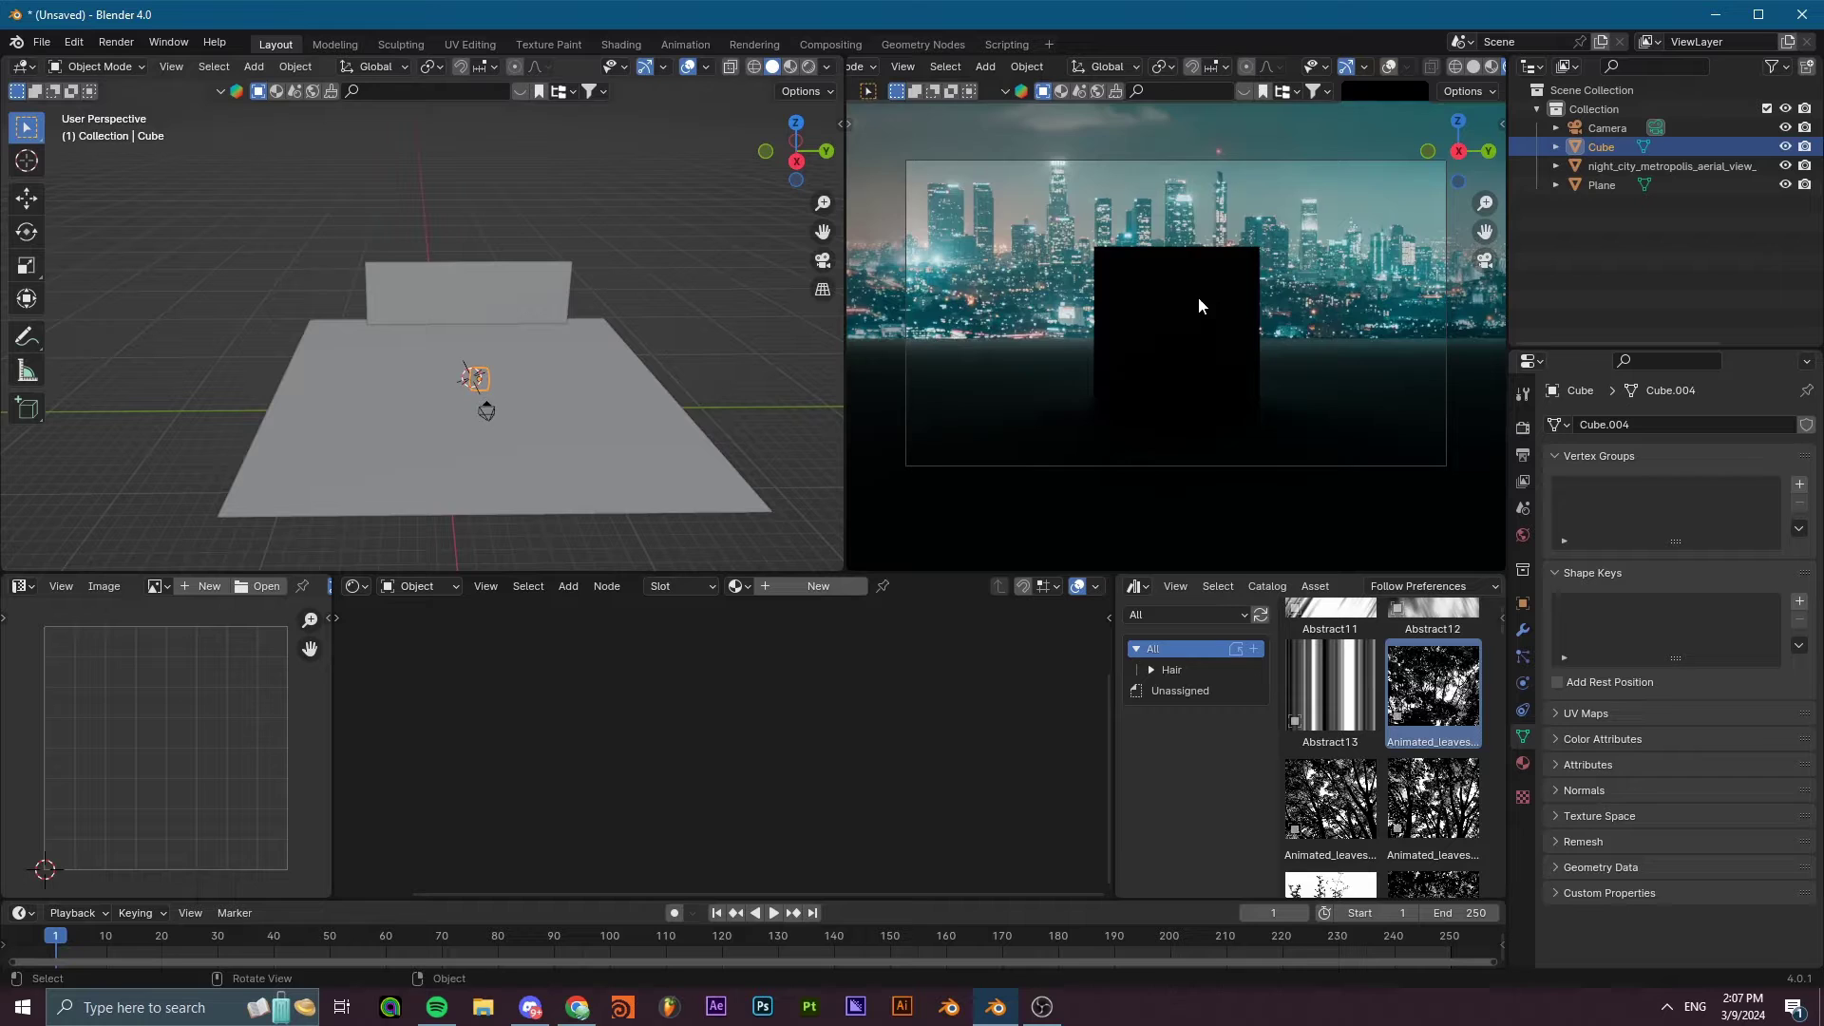
scroll(1198, 298, "down", 2)
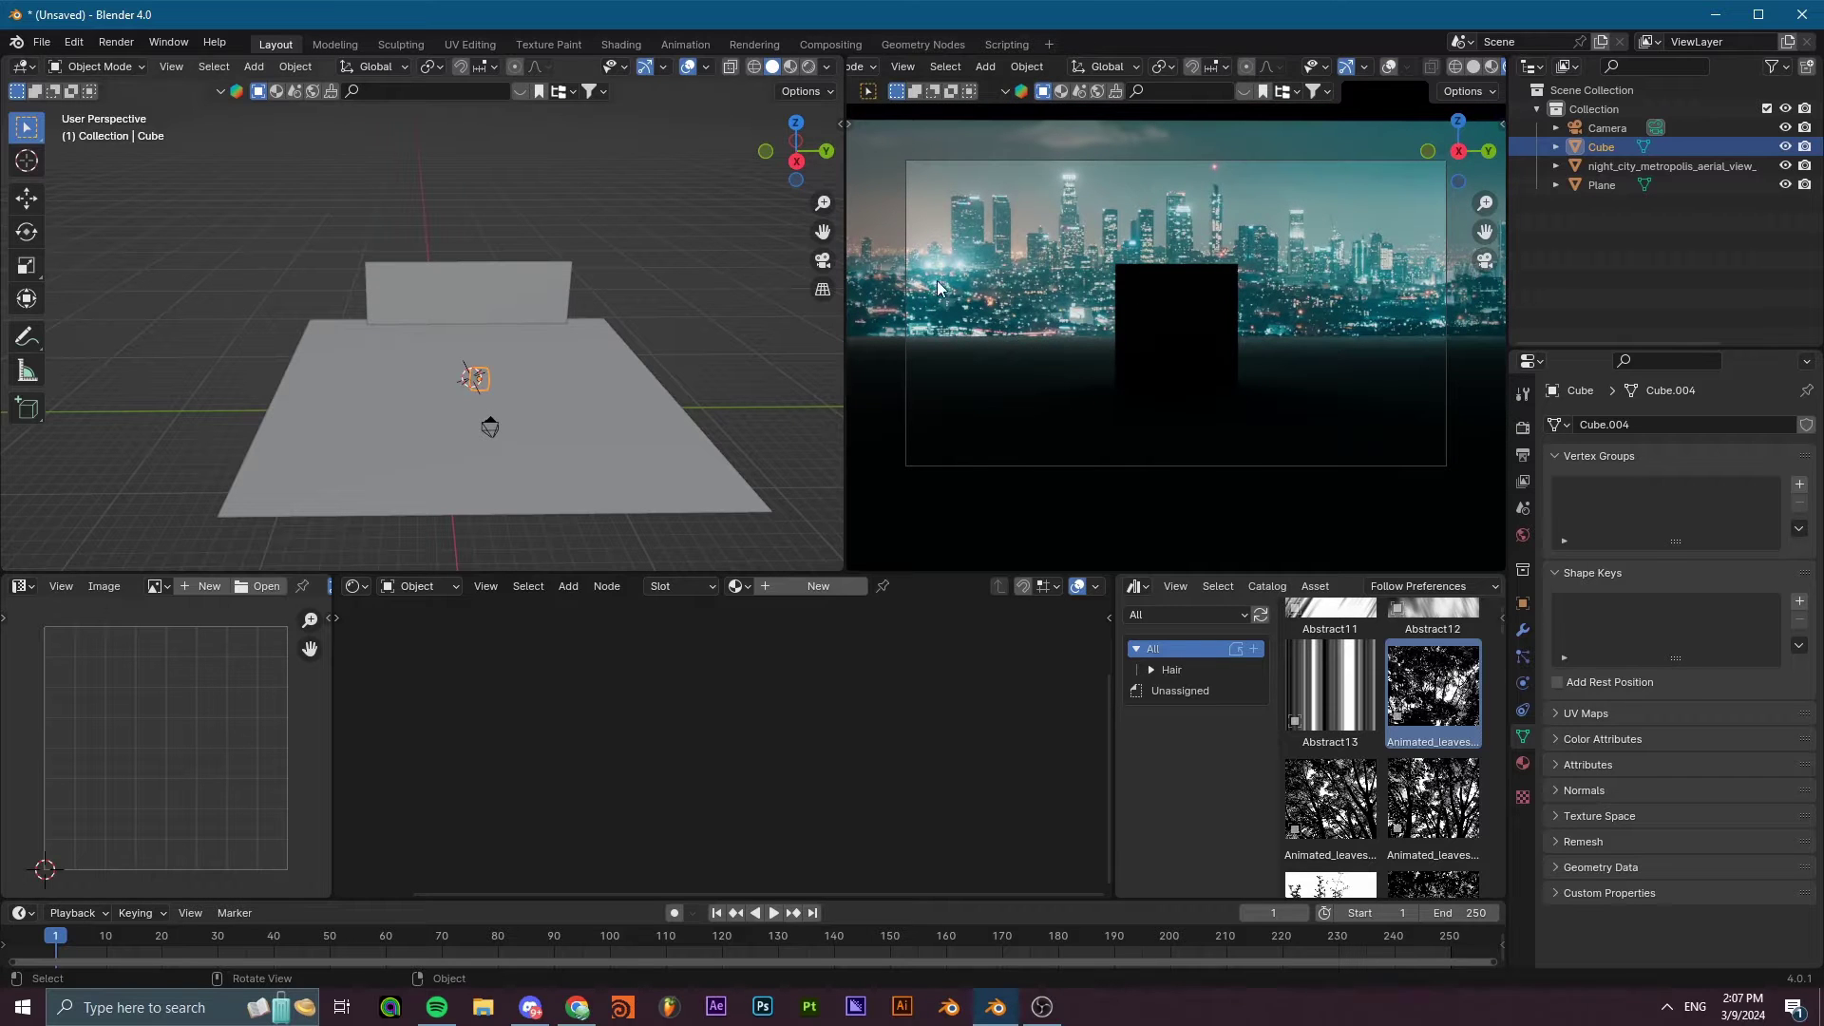
Move the city image plane along the X axis, farther behind the cube.
left_click(464, 287)
middle_click_drag(463, 287, 503, 328)
key("g")
key("x")
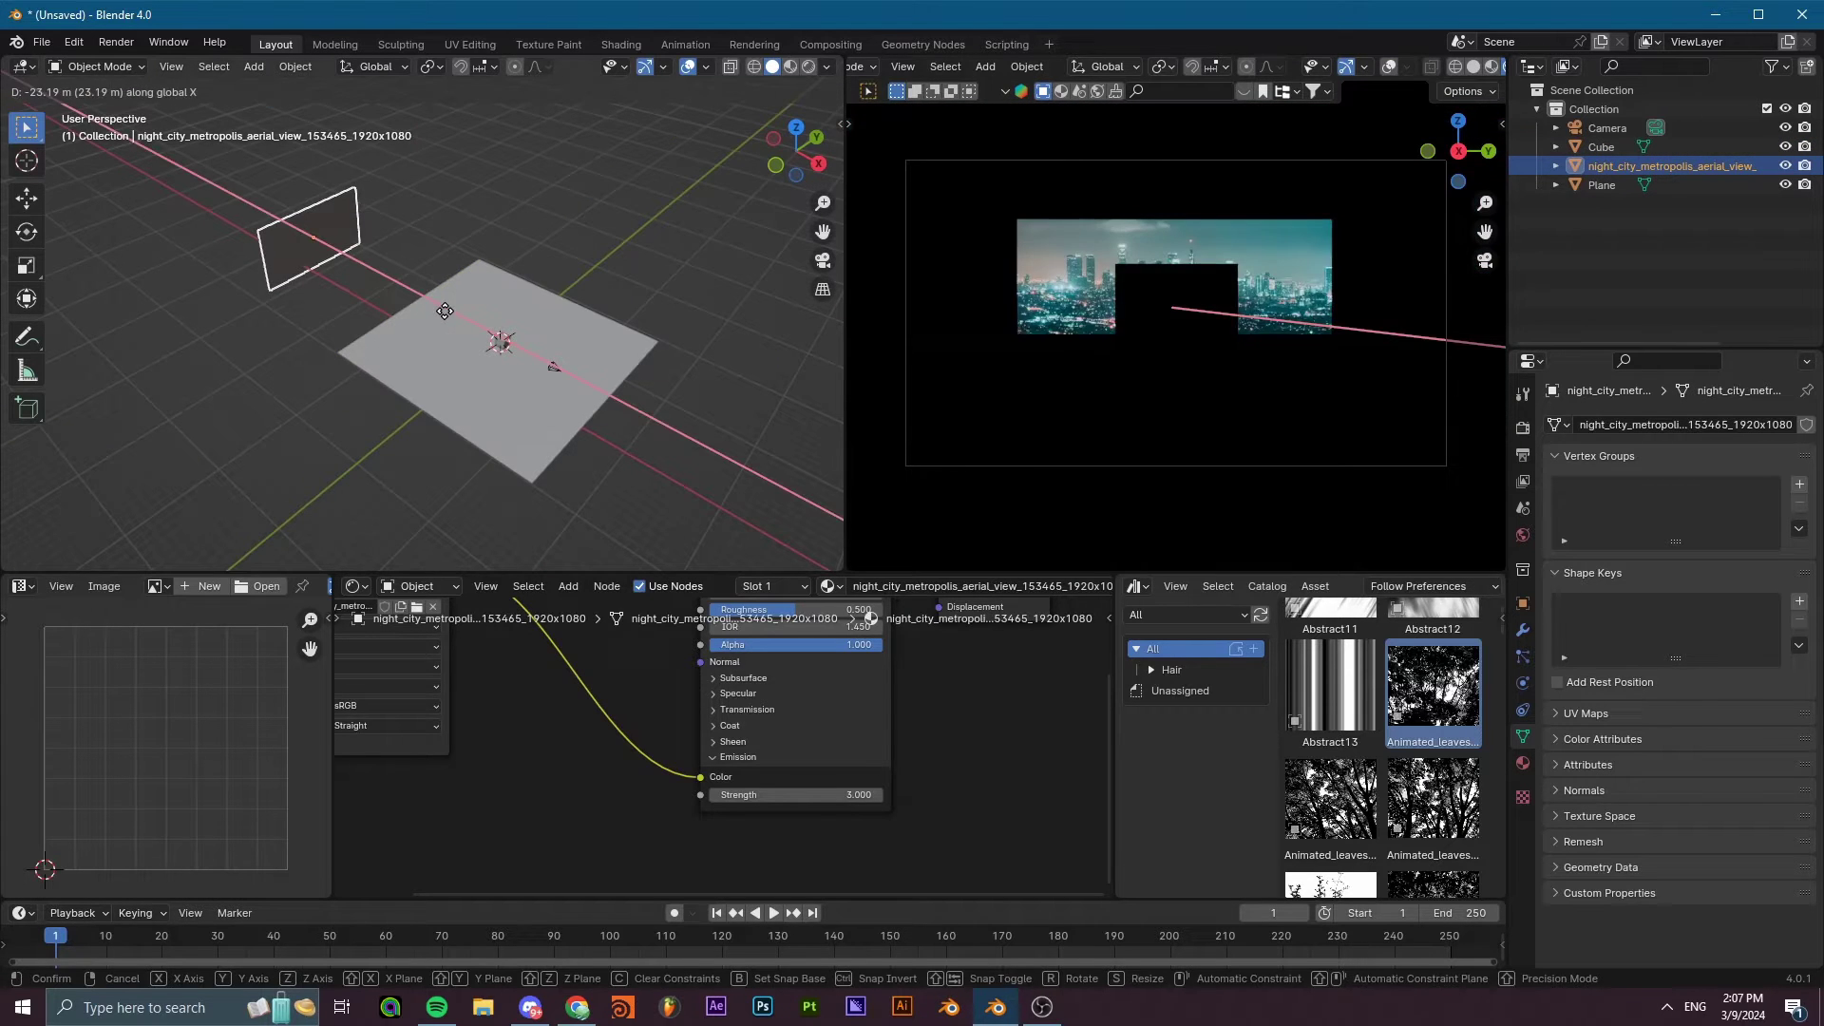
left_click(464, 321)
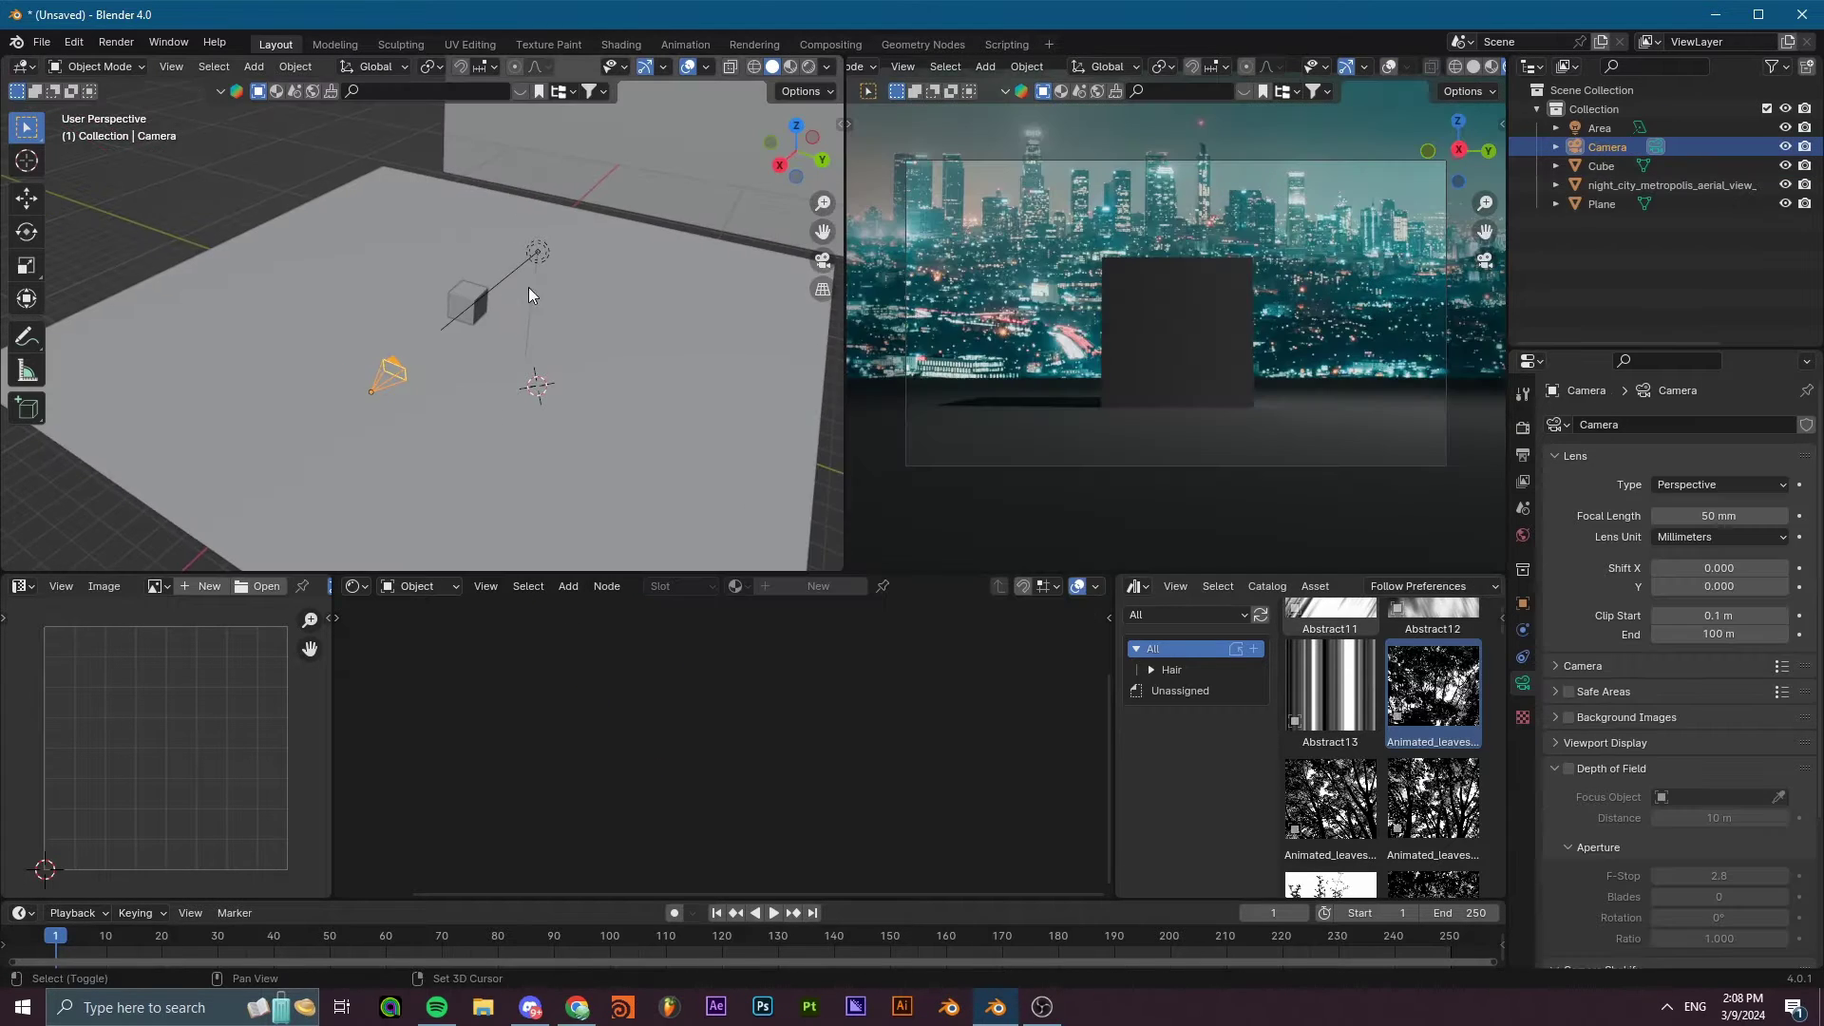
Try a 24 mm focal length on the camera, adjust it to 27 mm and move the camera closer to the cube.
middle_click_drag(529, 287, 578, 304)
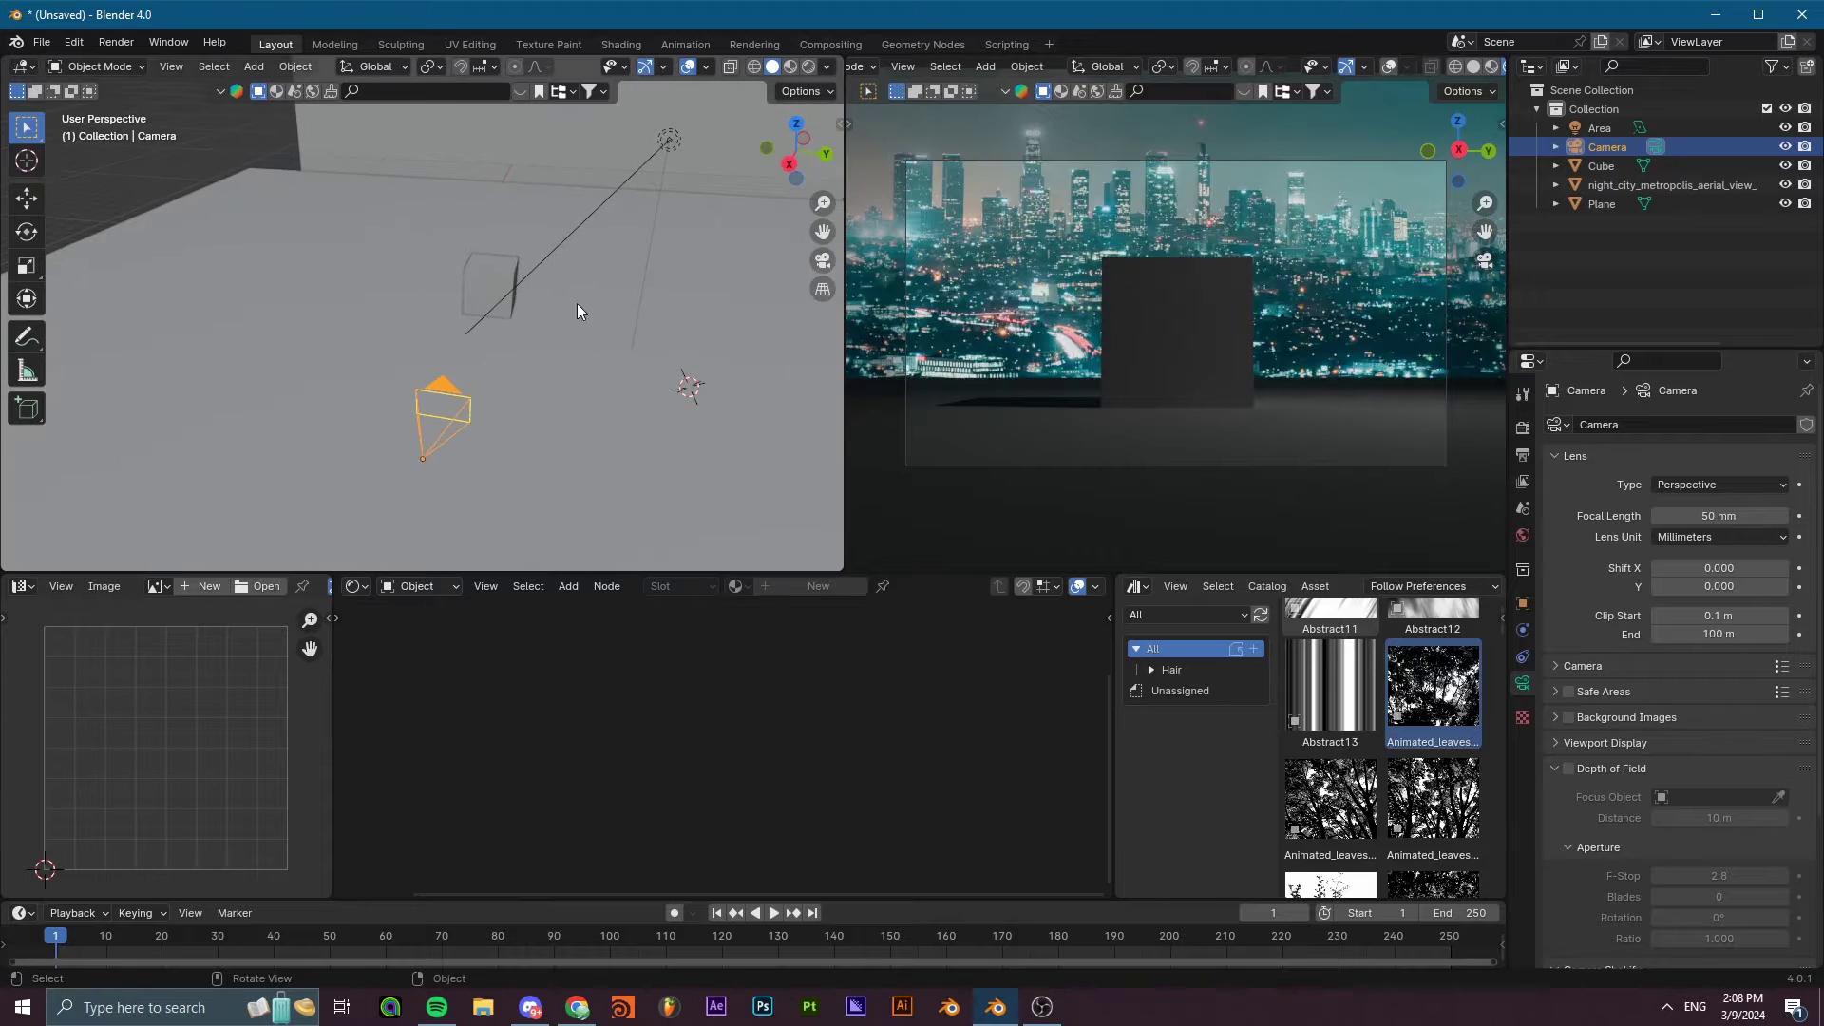
double_click(1720, 515)
type("24")
key("Return")
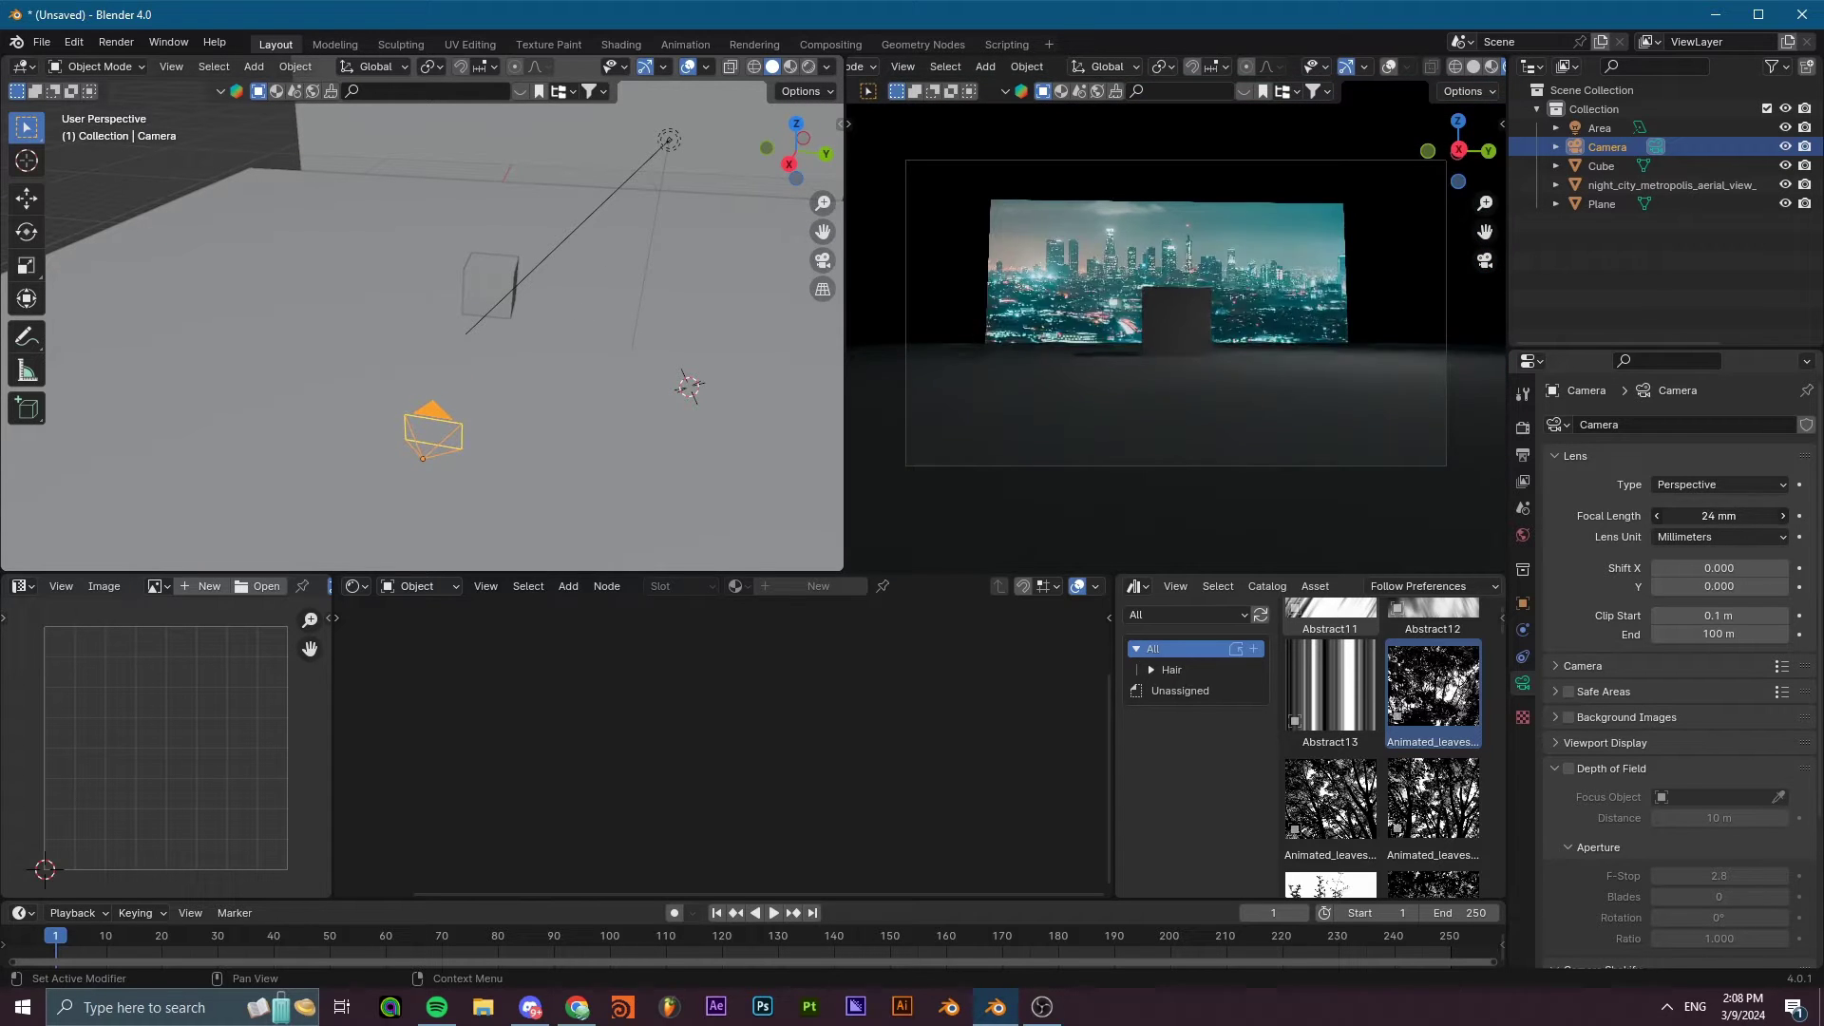
left_click_drag(1719, 516, 1730, 516)
middle_click_drag(1197, 321, 1211, 274, "ctrl")
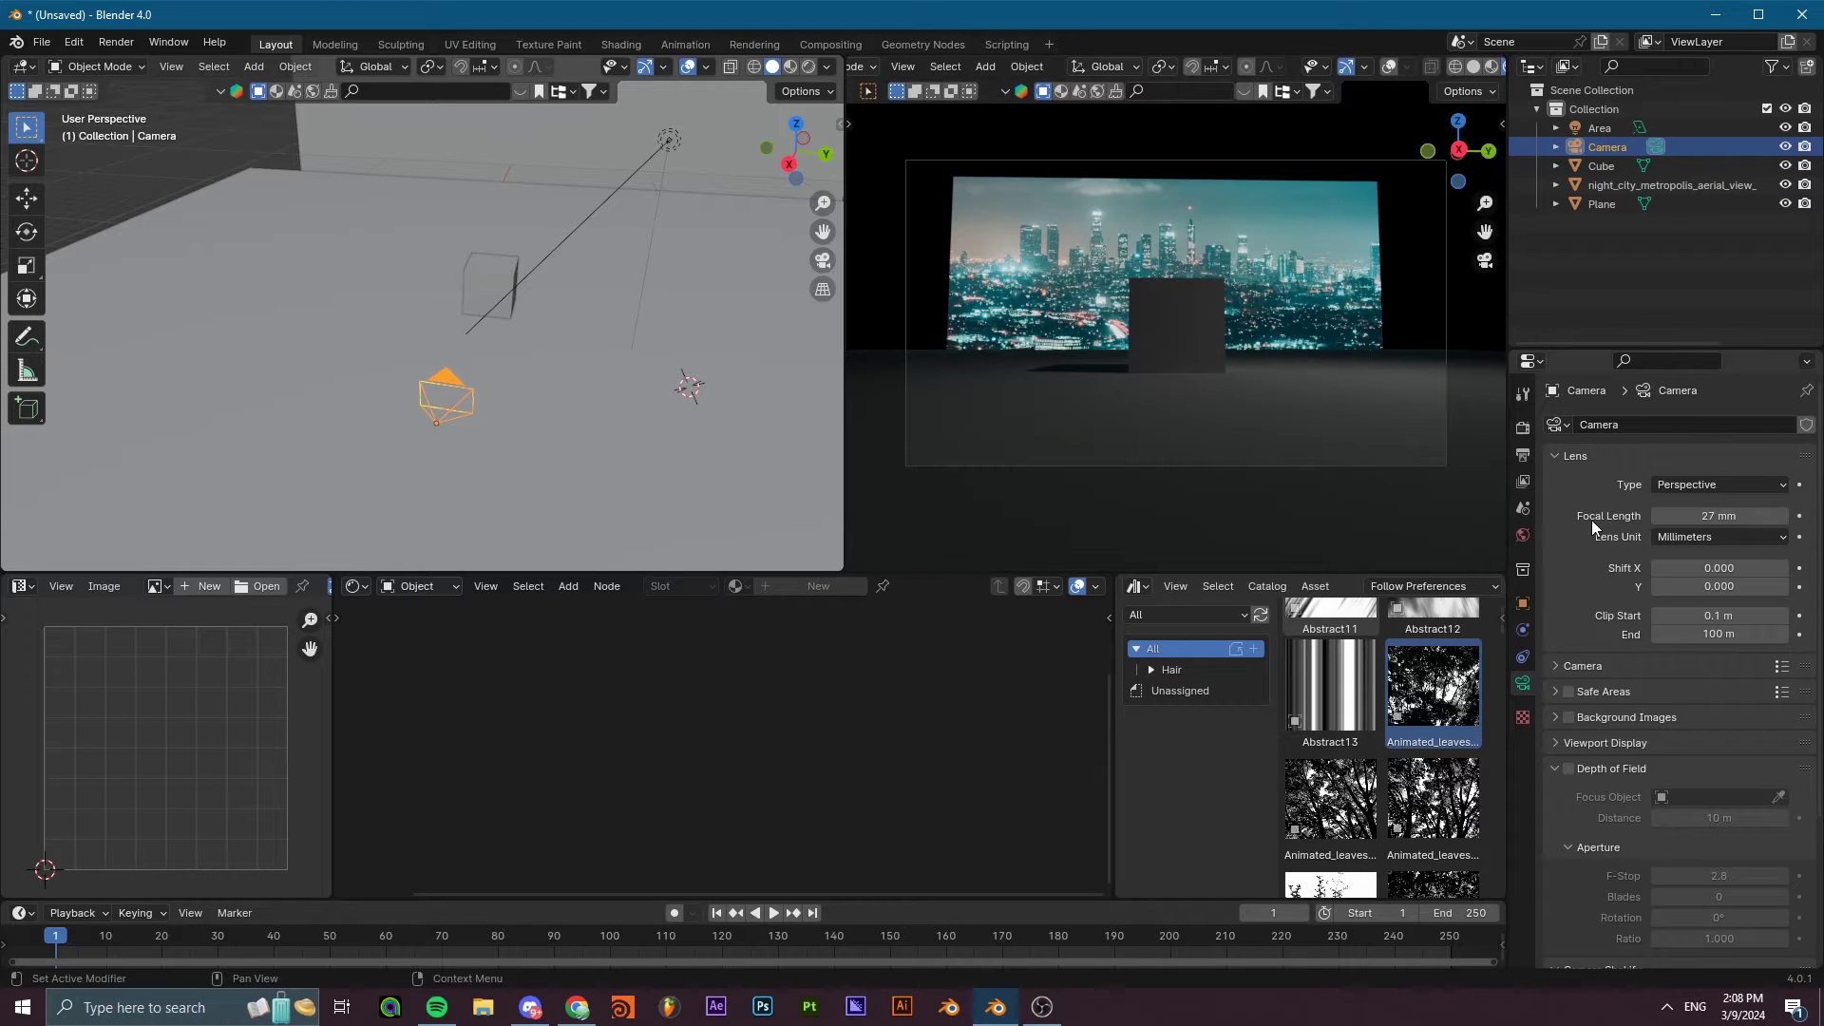
Set the camera's focal length to 57 mm.
left_click_drag(1695, 521, 1681, 520)
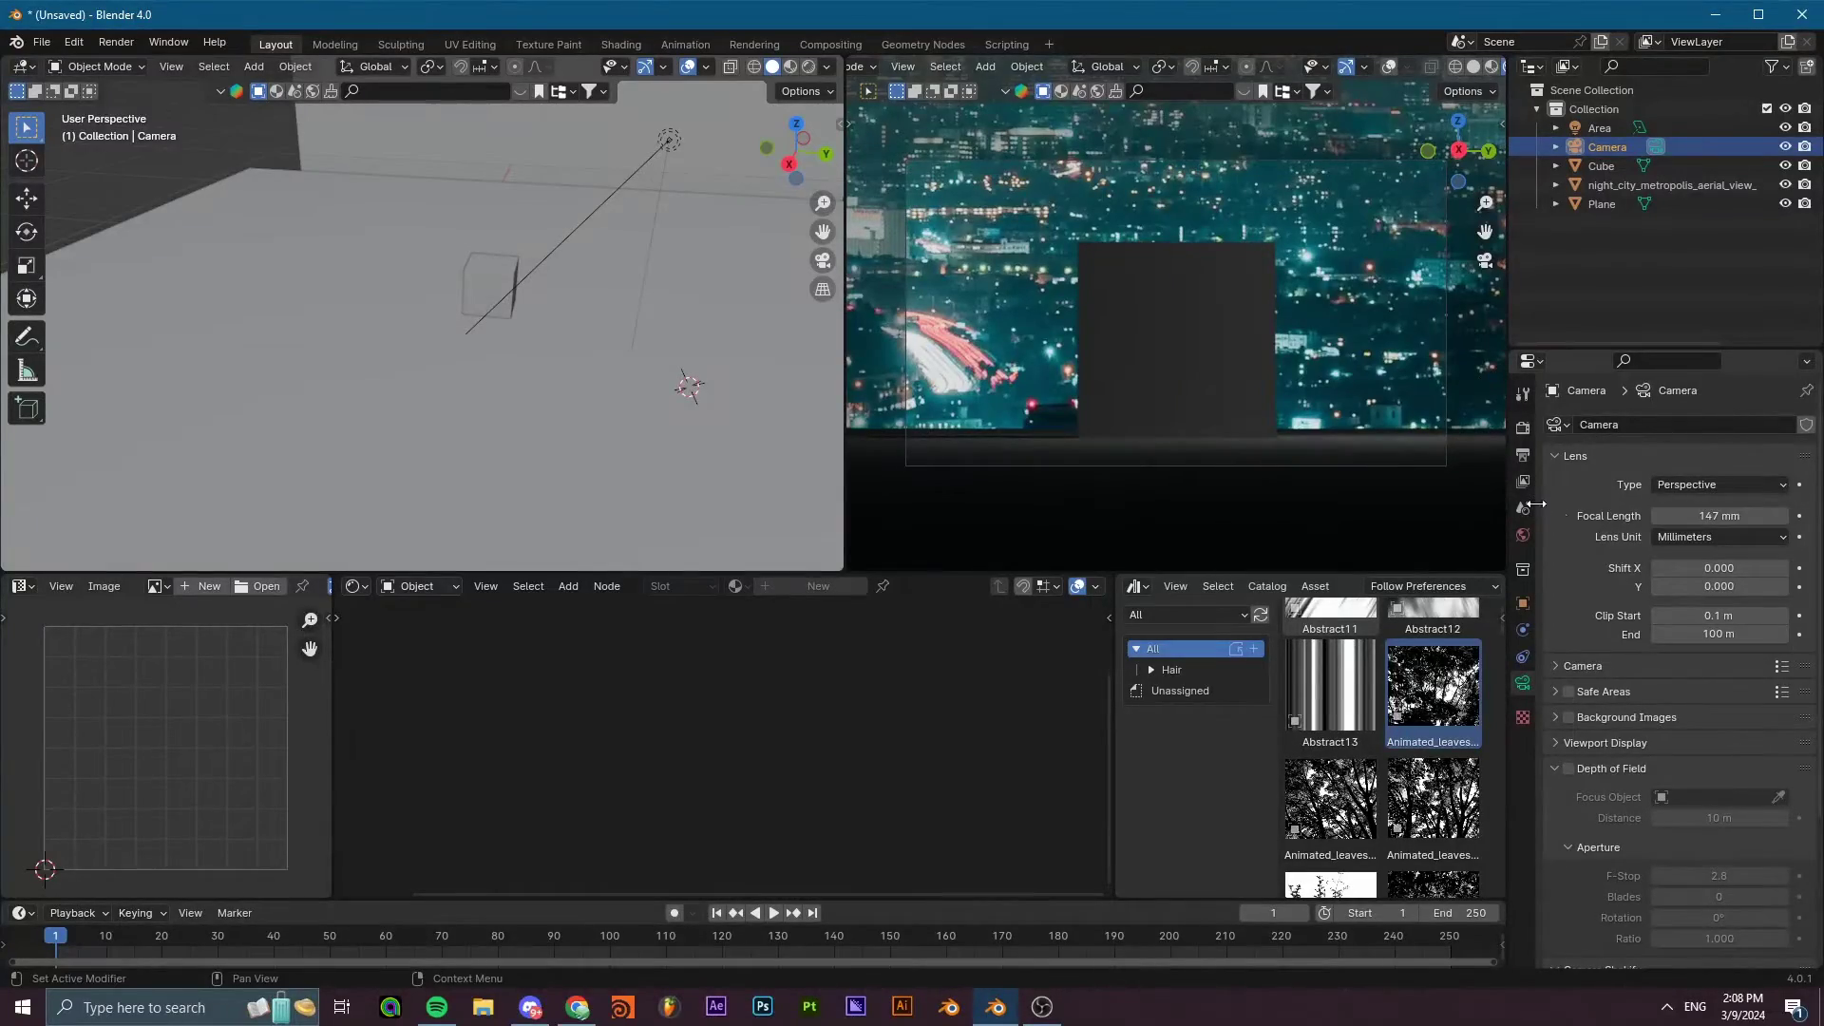
type("57")
key("Return")
Set the camera's focal length to 25 mm and move the camera along the X axis towards the cube.
left_click(1694, 516)
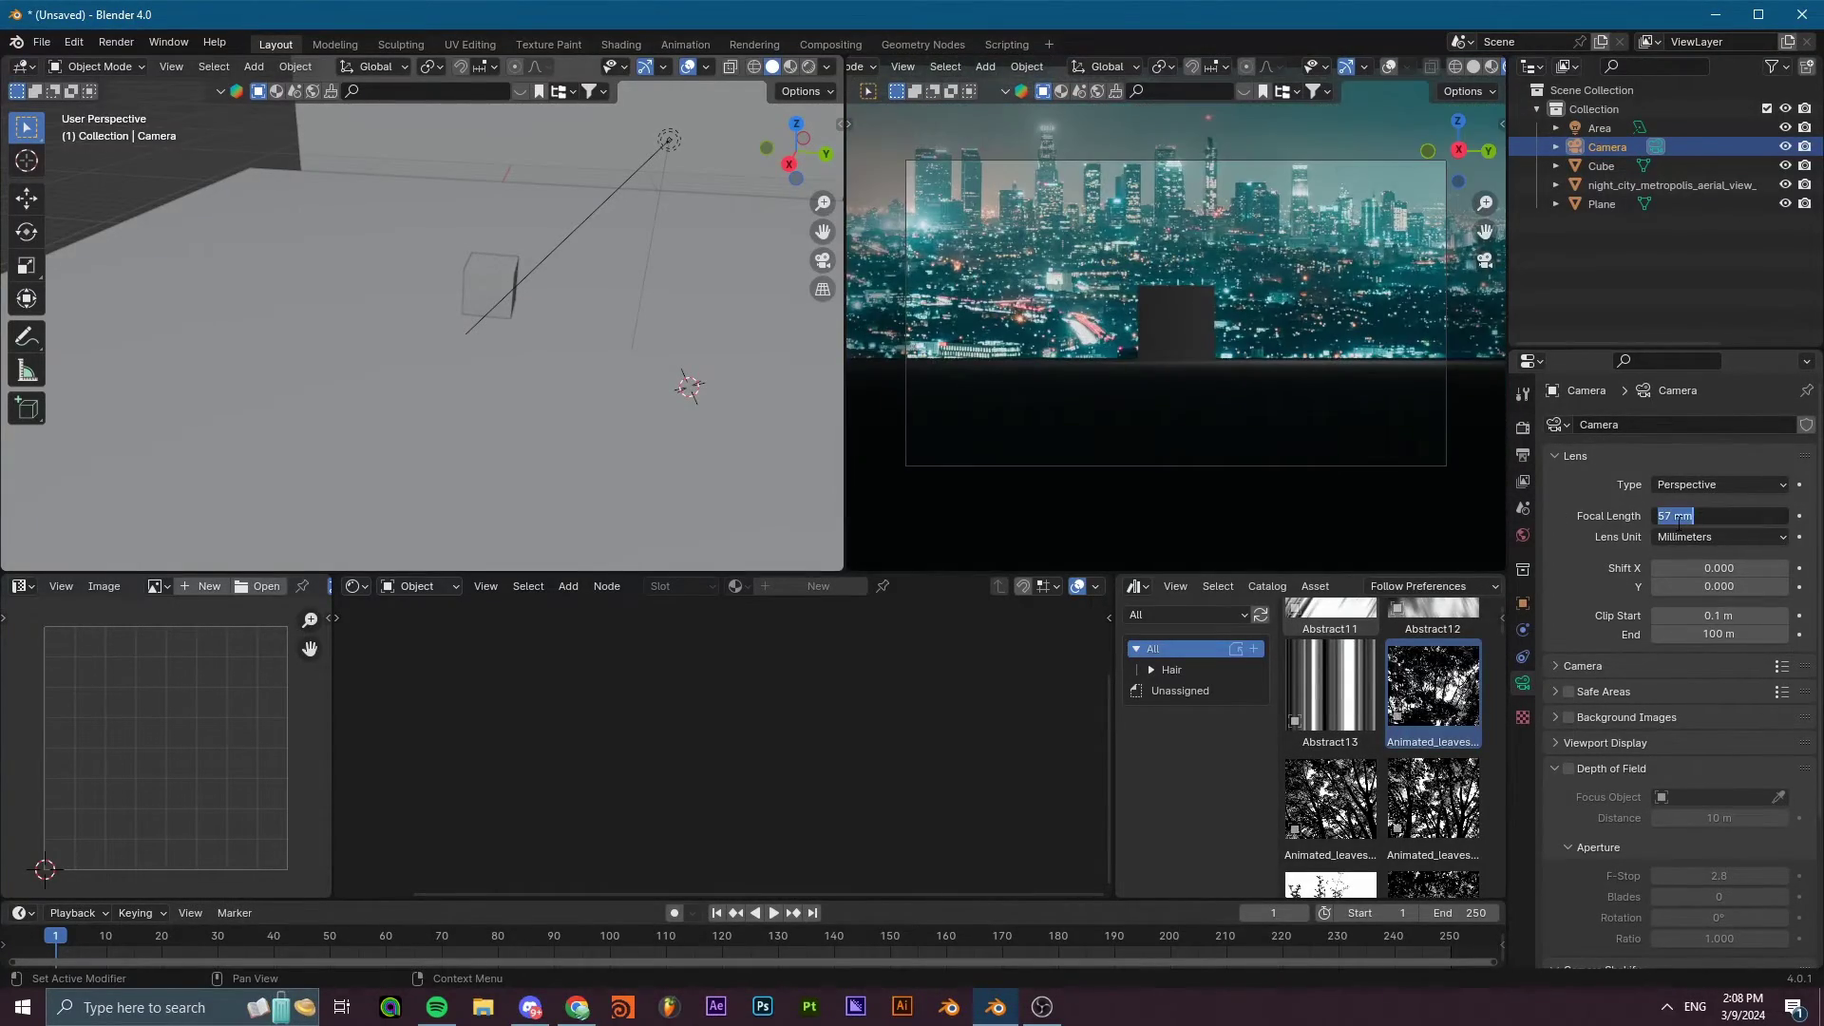
type("25")
key("Return")
key("g")
key("x")
left_click(1181, 205)
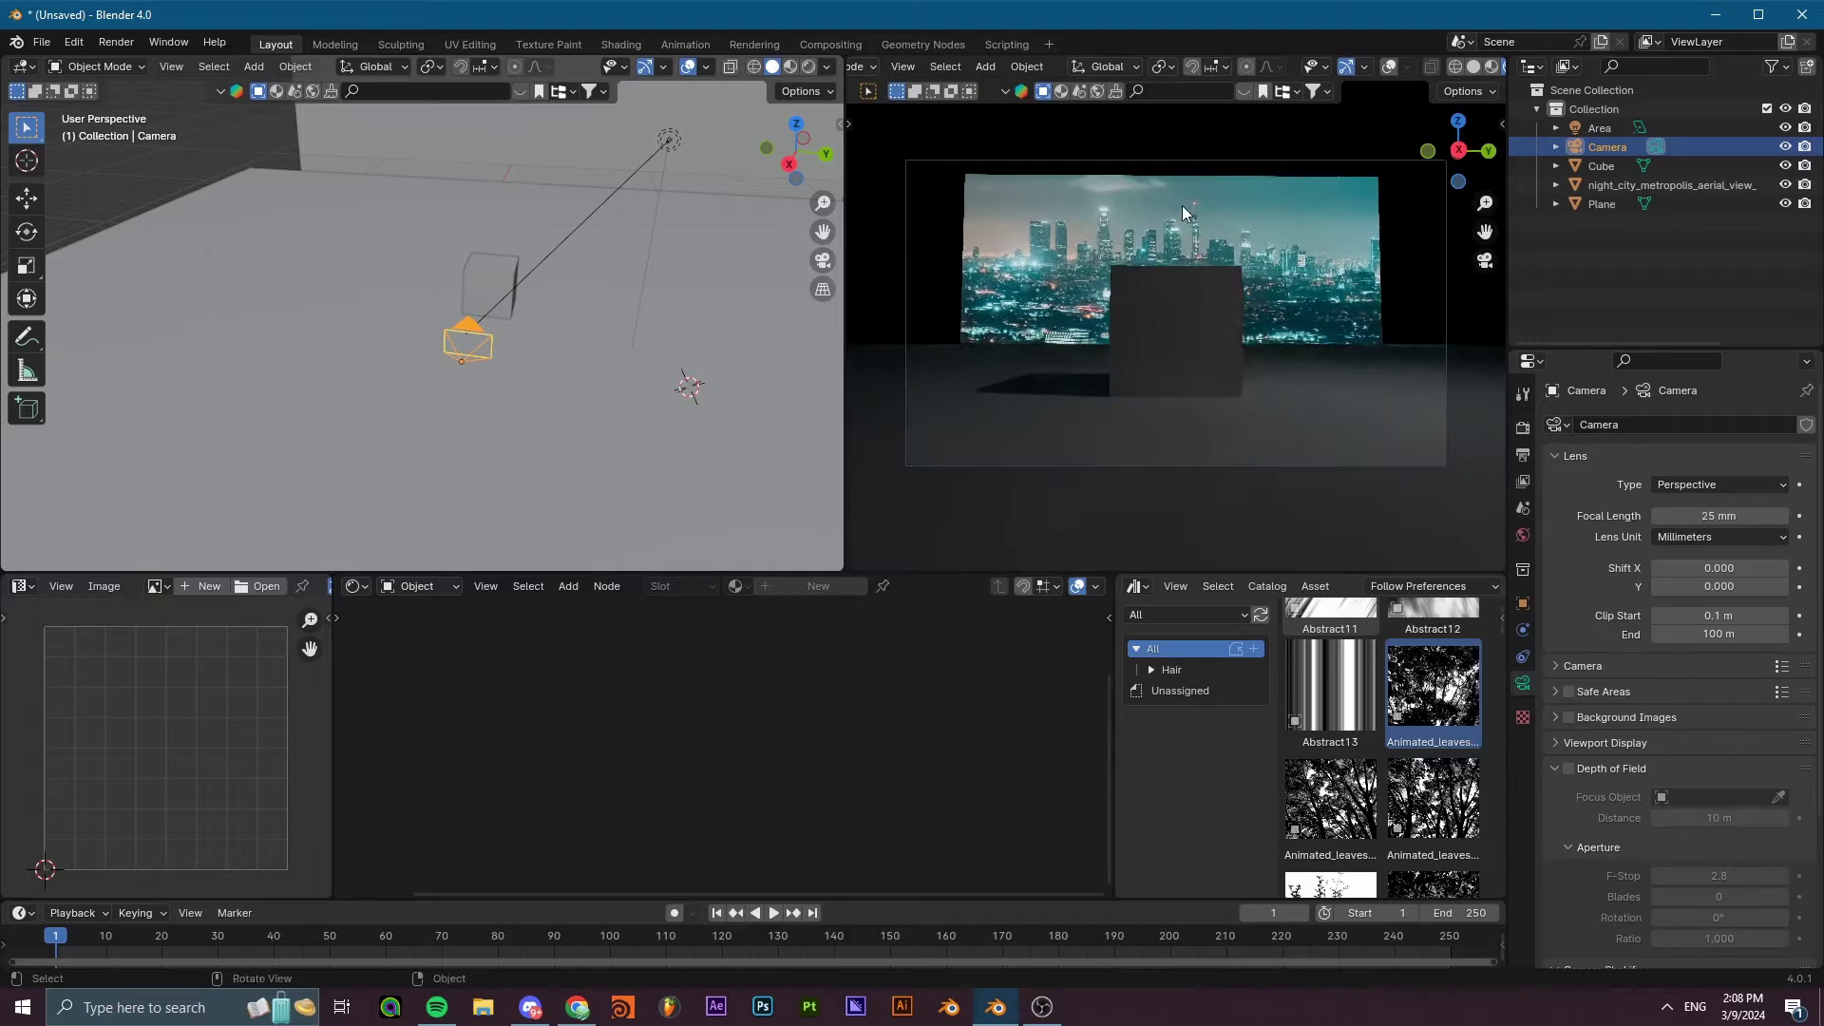
Centre the camera view on the cube and pull back until the whole cube fits in the frame.
left_click(1181, 289)
key("KP_Decimal")
scroll(1158, 409, "down", 4)
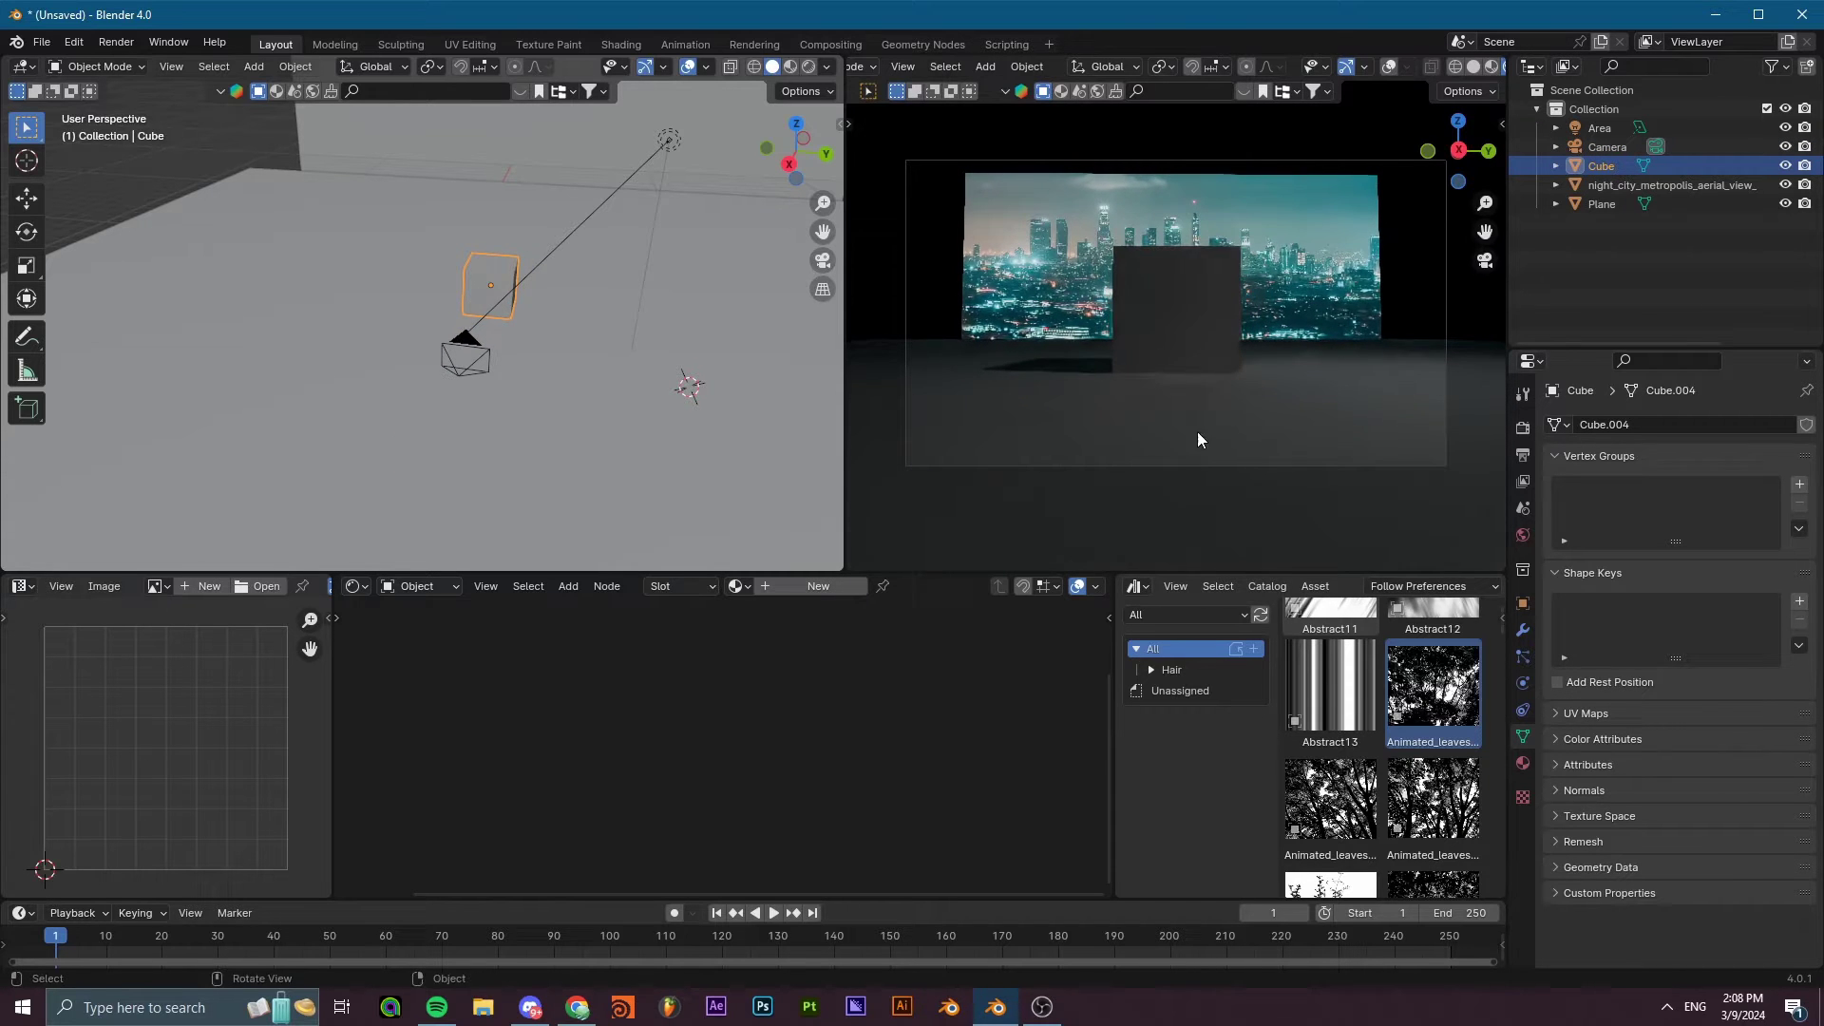
Enable Depth of Field on the camera and pick the cube as its focus object.
left_click(1622, 147)
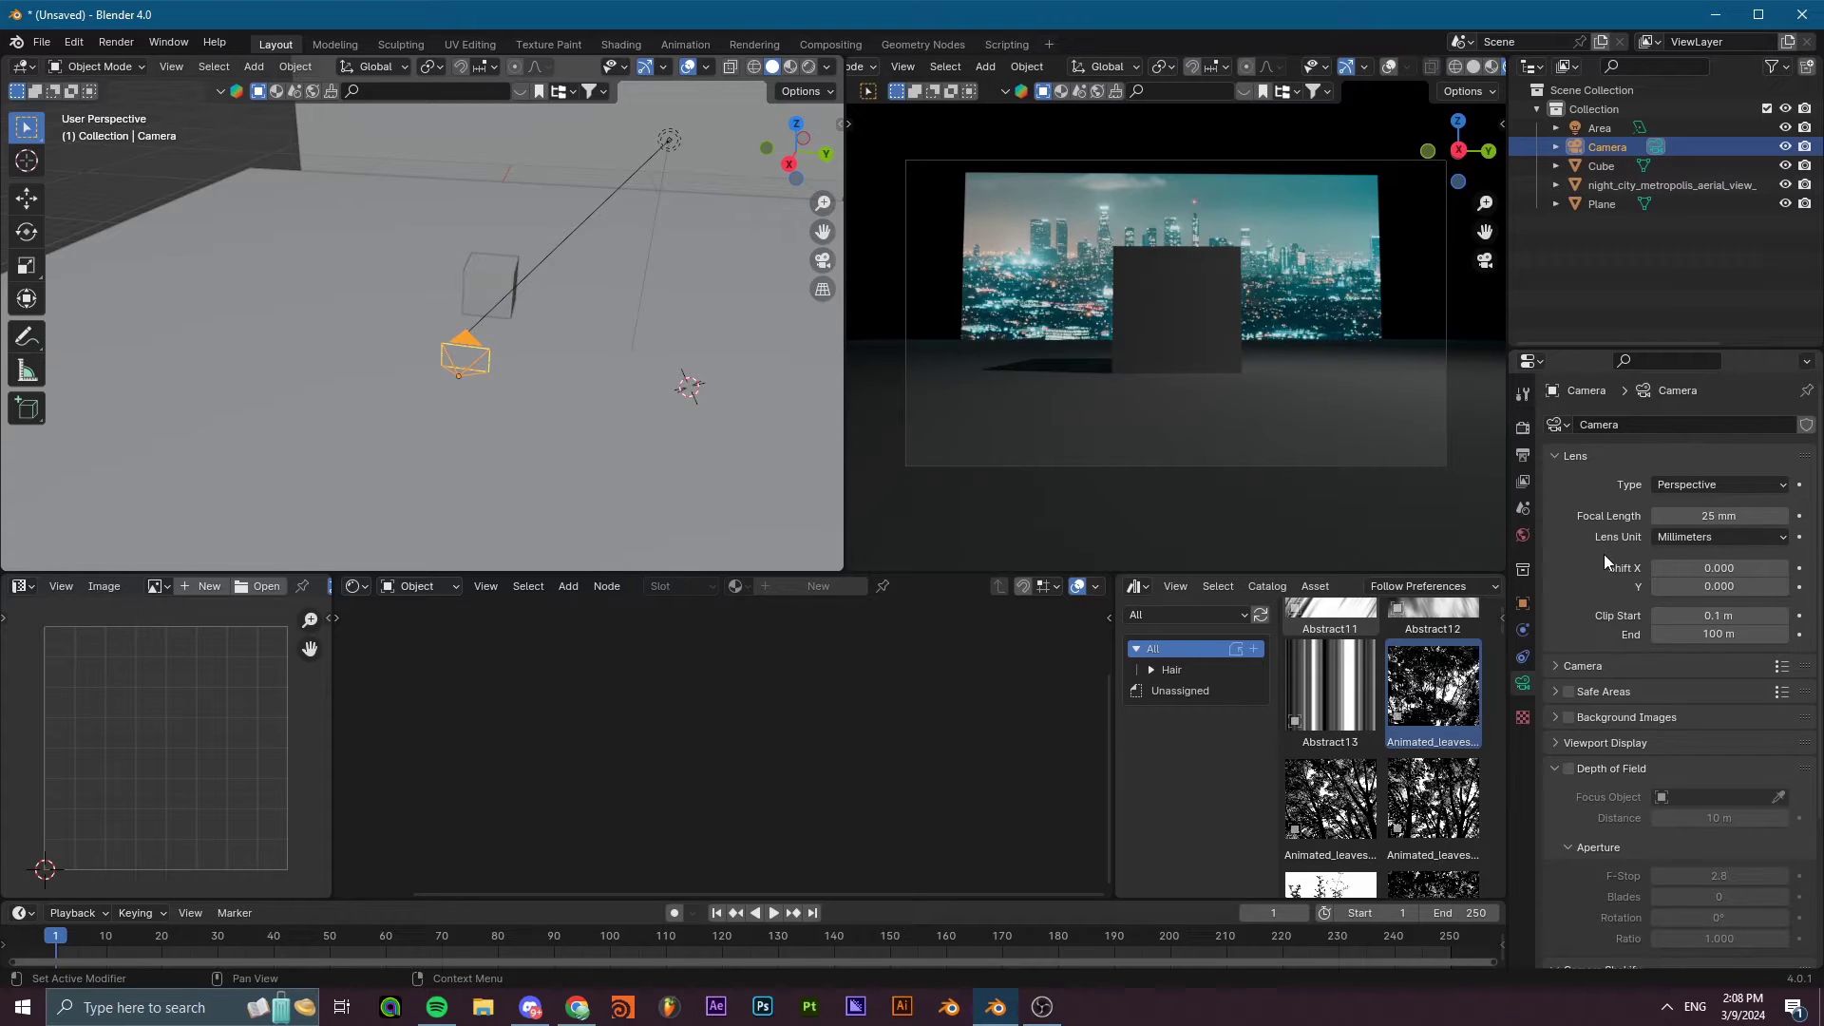
scroll(1605, 558, "down", 2)
left_click(1569, 692)
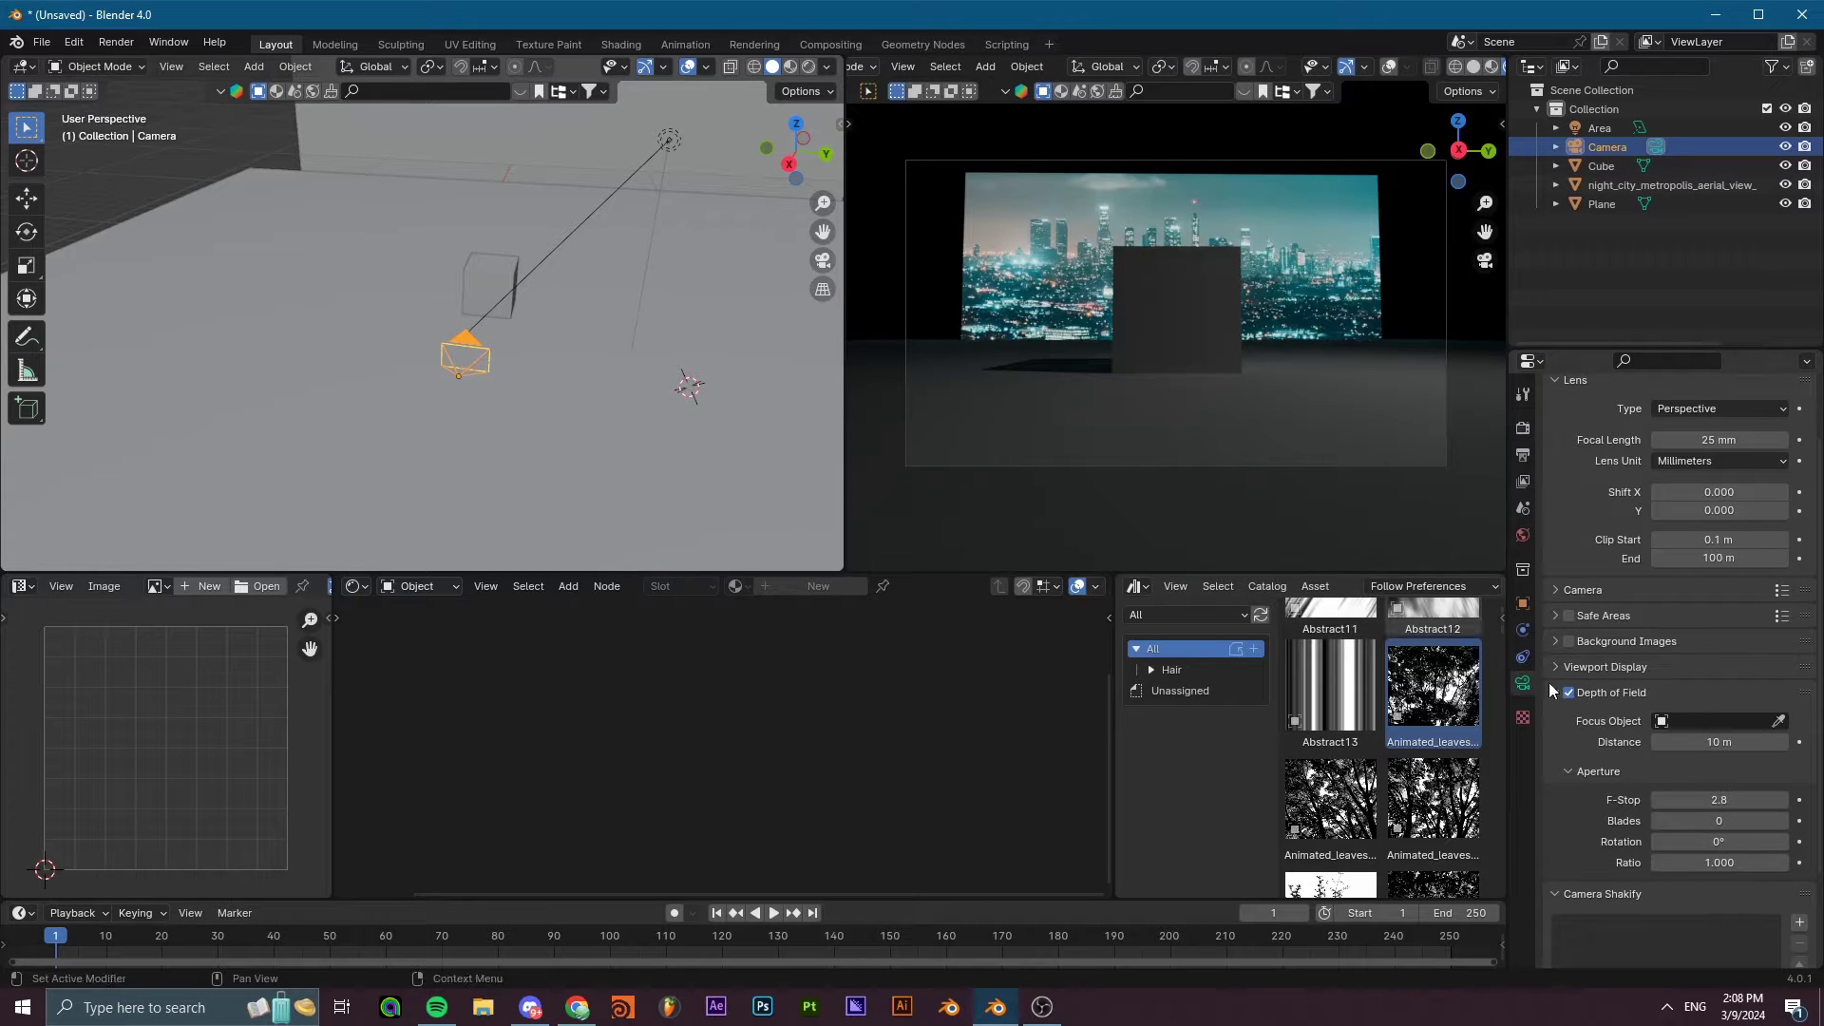
left_click(1778, 722)
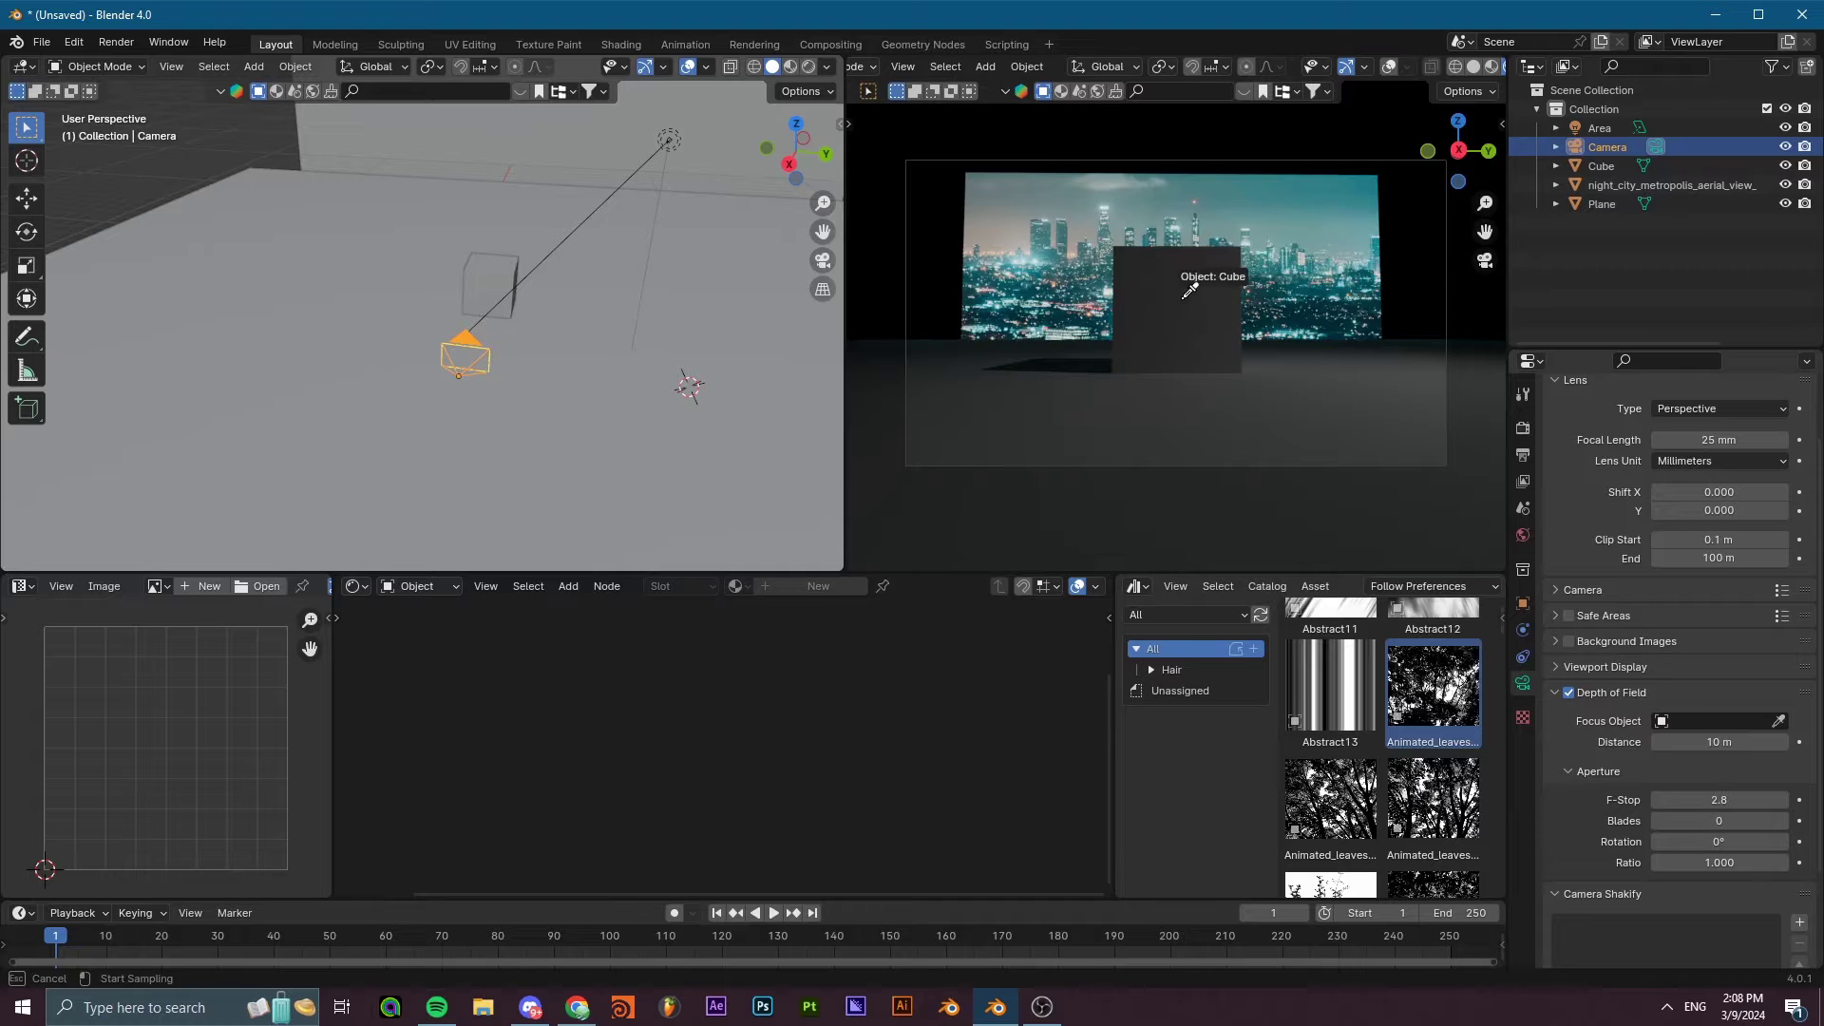
left_click(1202, 299)
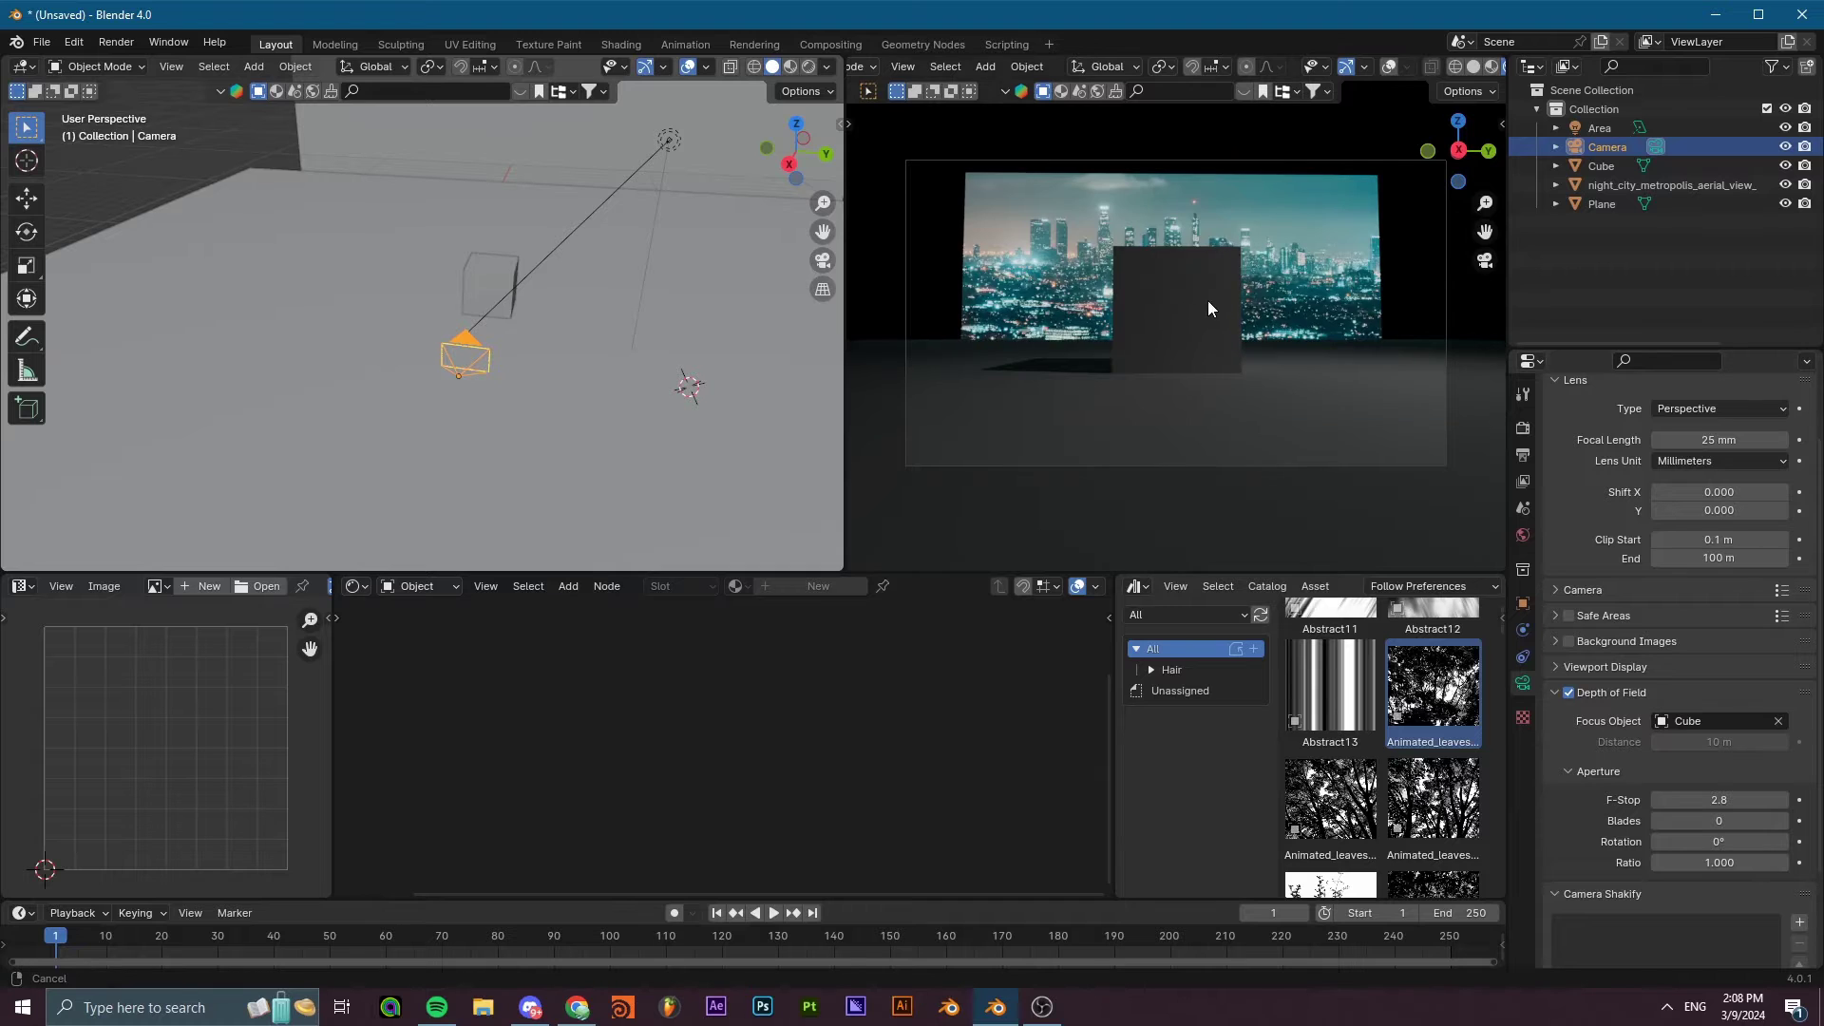
Scale up the city image plane and raise it along the Z axis so it fills the camera background.
left_click(529, 163)
key("s")
left_click(473, 207)
key("g")
key("z")
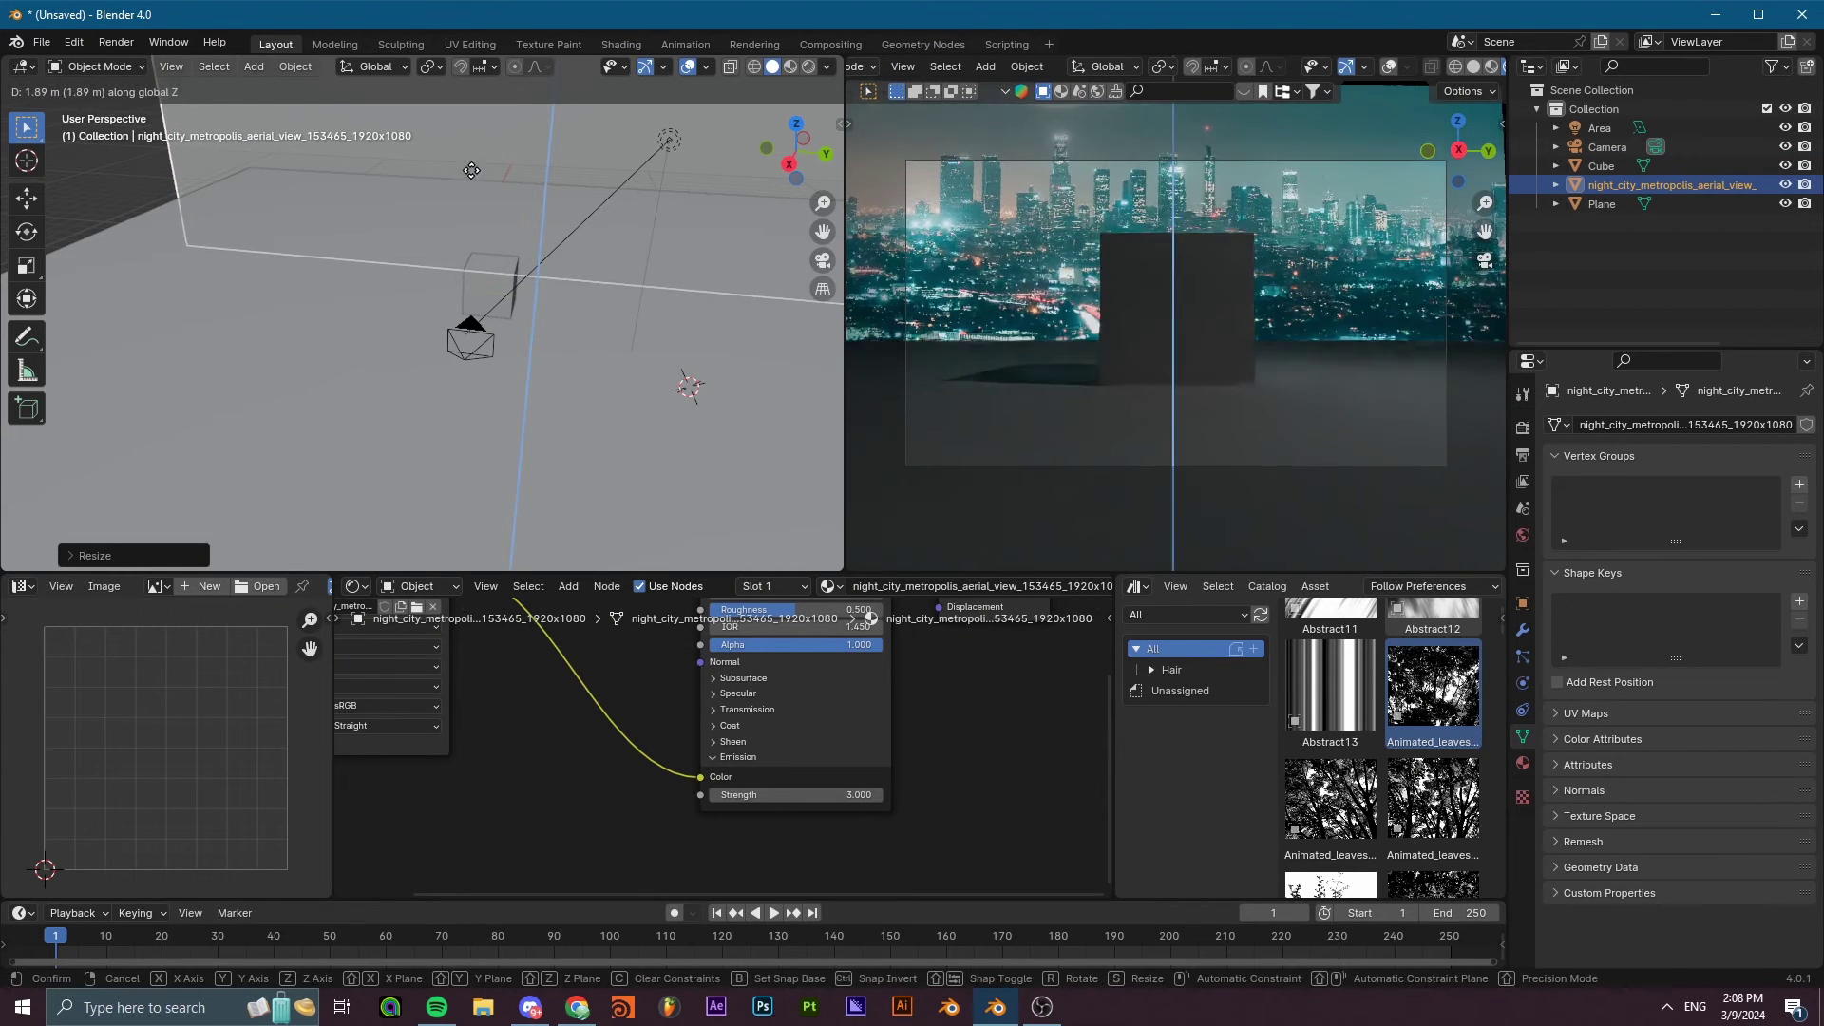
left_click(480, 180)
Lower the camera's F-Stop to 0.1 and readjust it to 0.2 to blur the background.
left_click(1189, 304)
left_click(1616, 144)
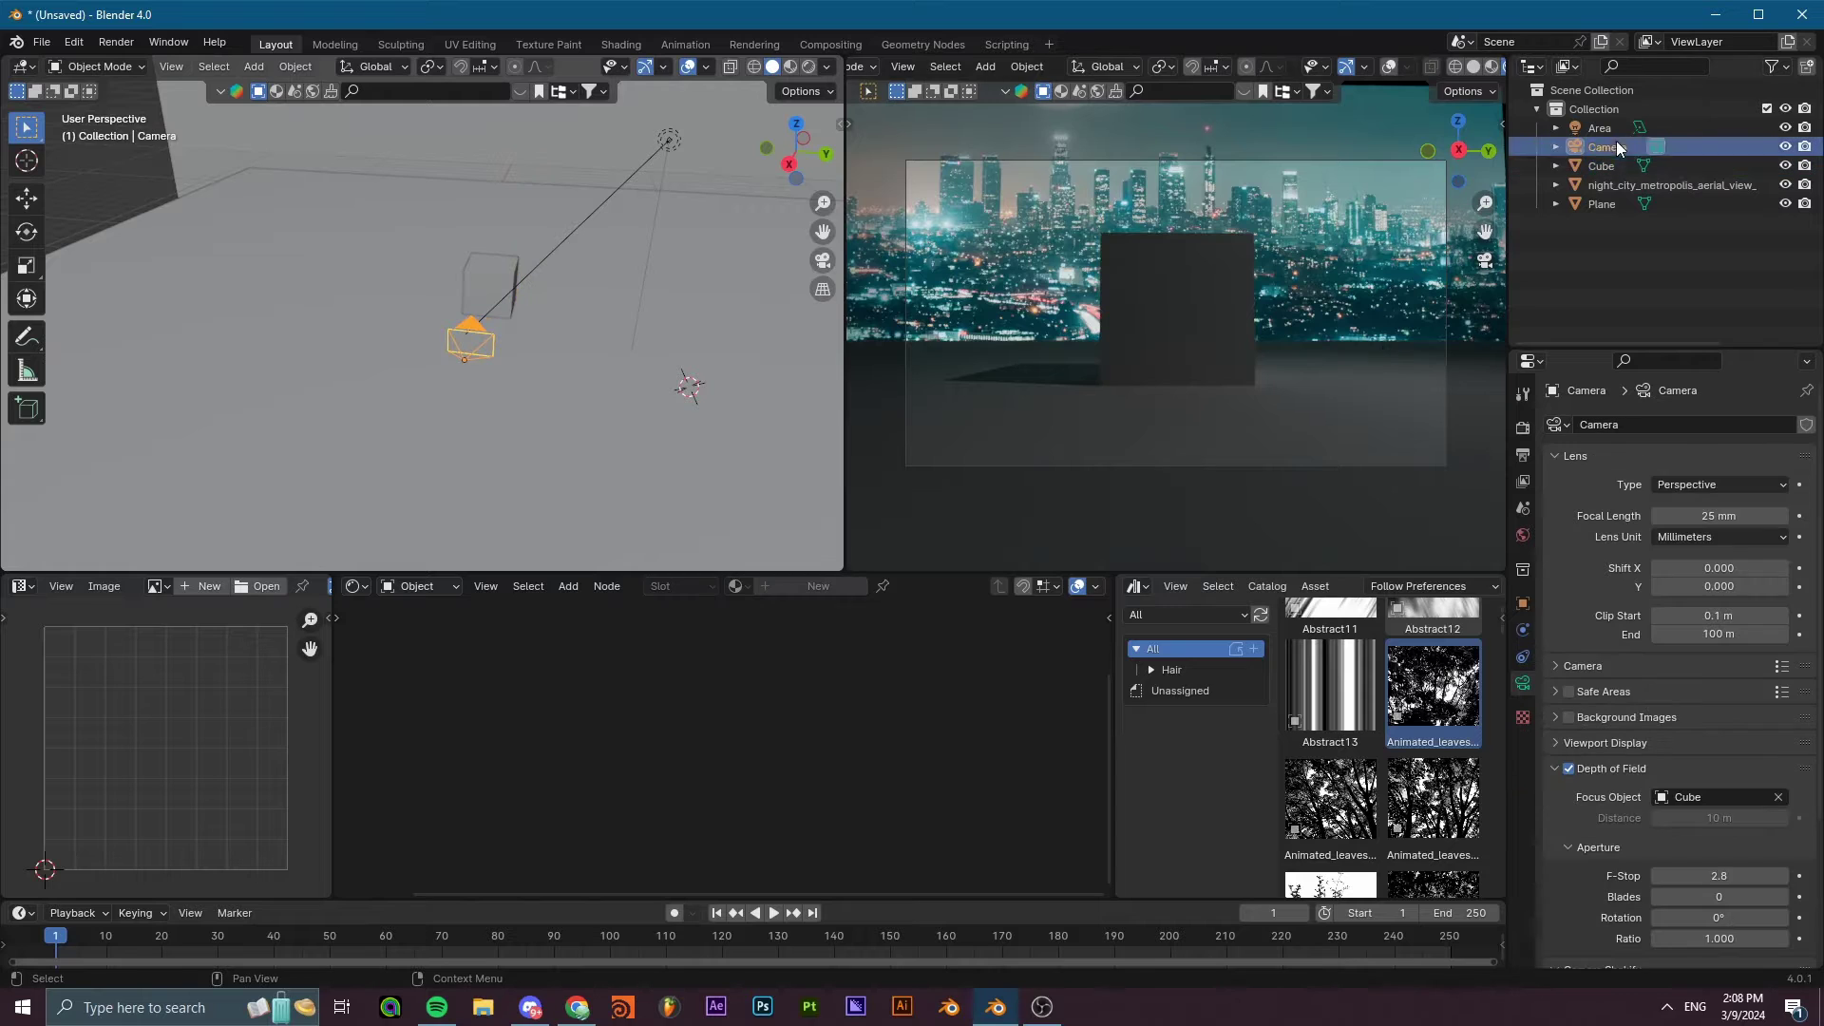
left_click_drag(1720, 875, 1671, 874)
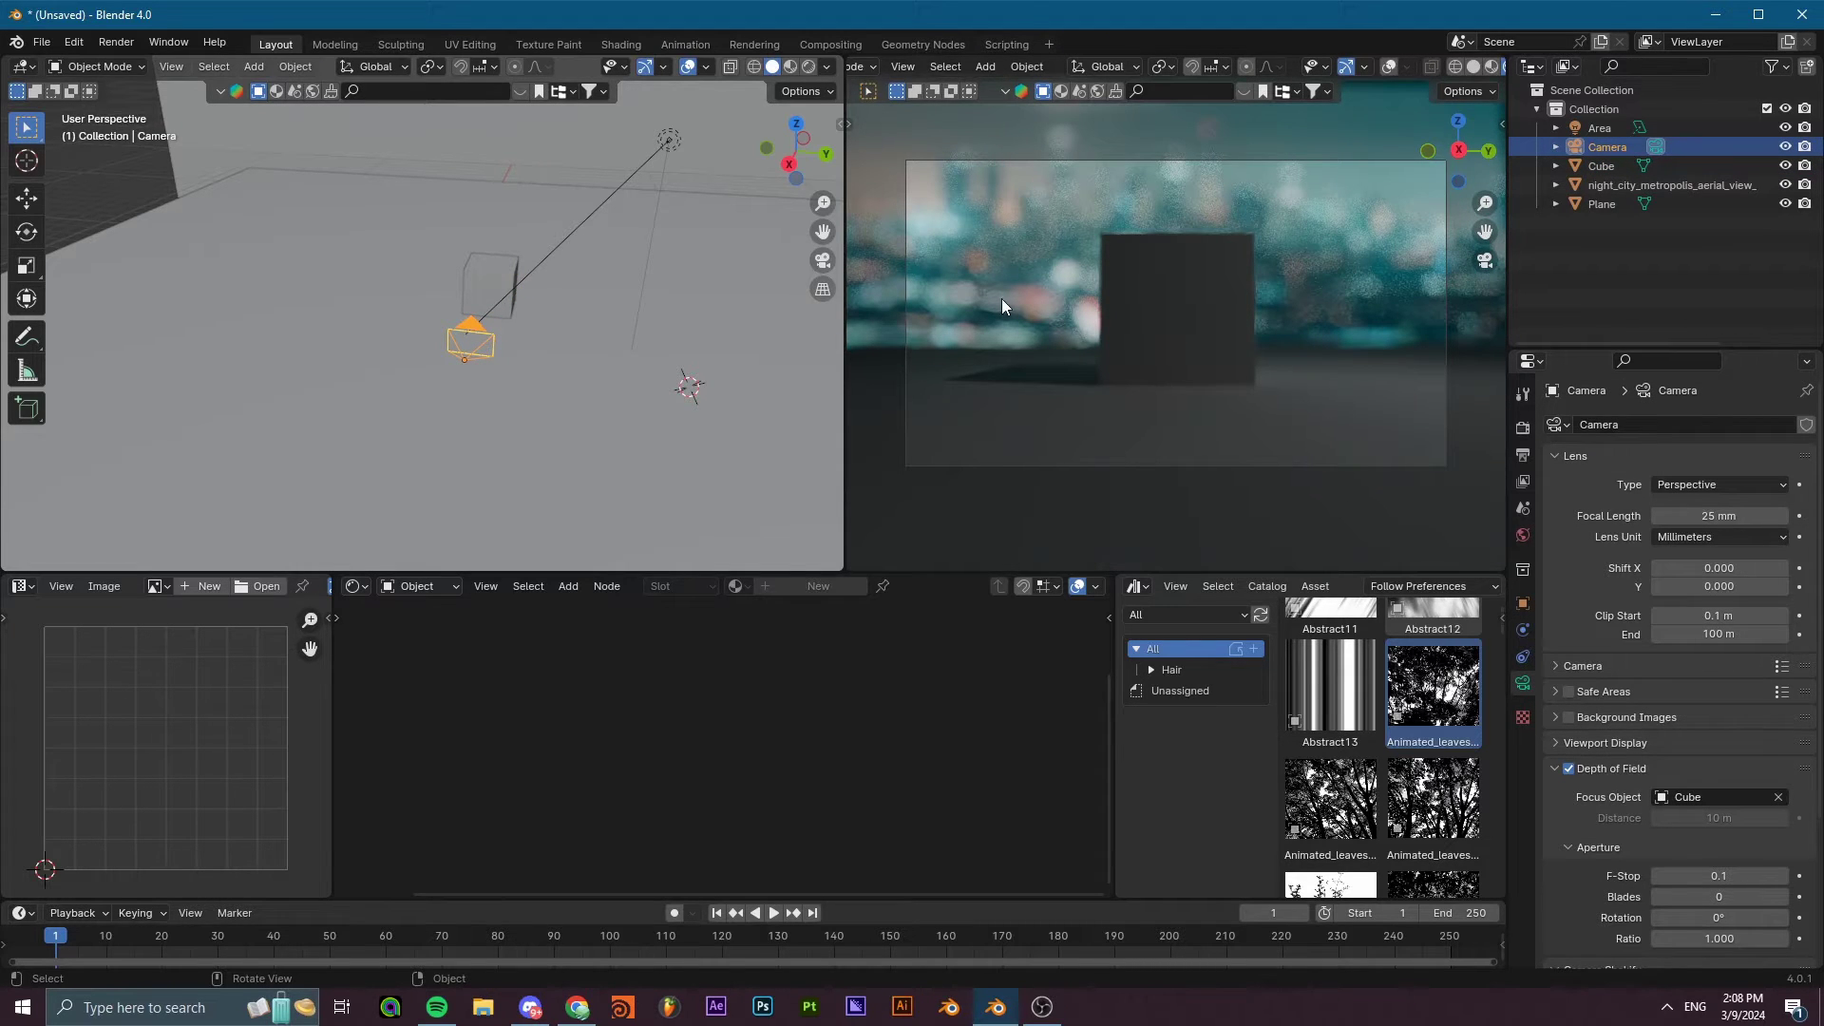
mouse_move(1719, 876)
left_mouse_down()
mouse_move(1757, 876)
mouse_move(1715, 876)
left_mouse_up()
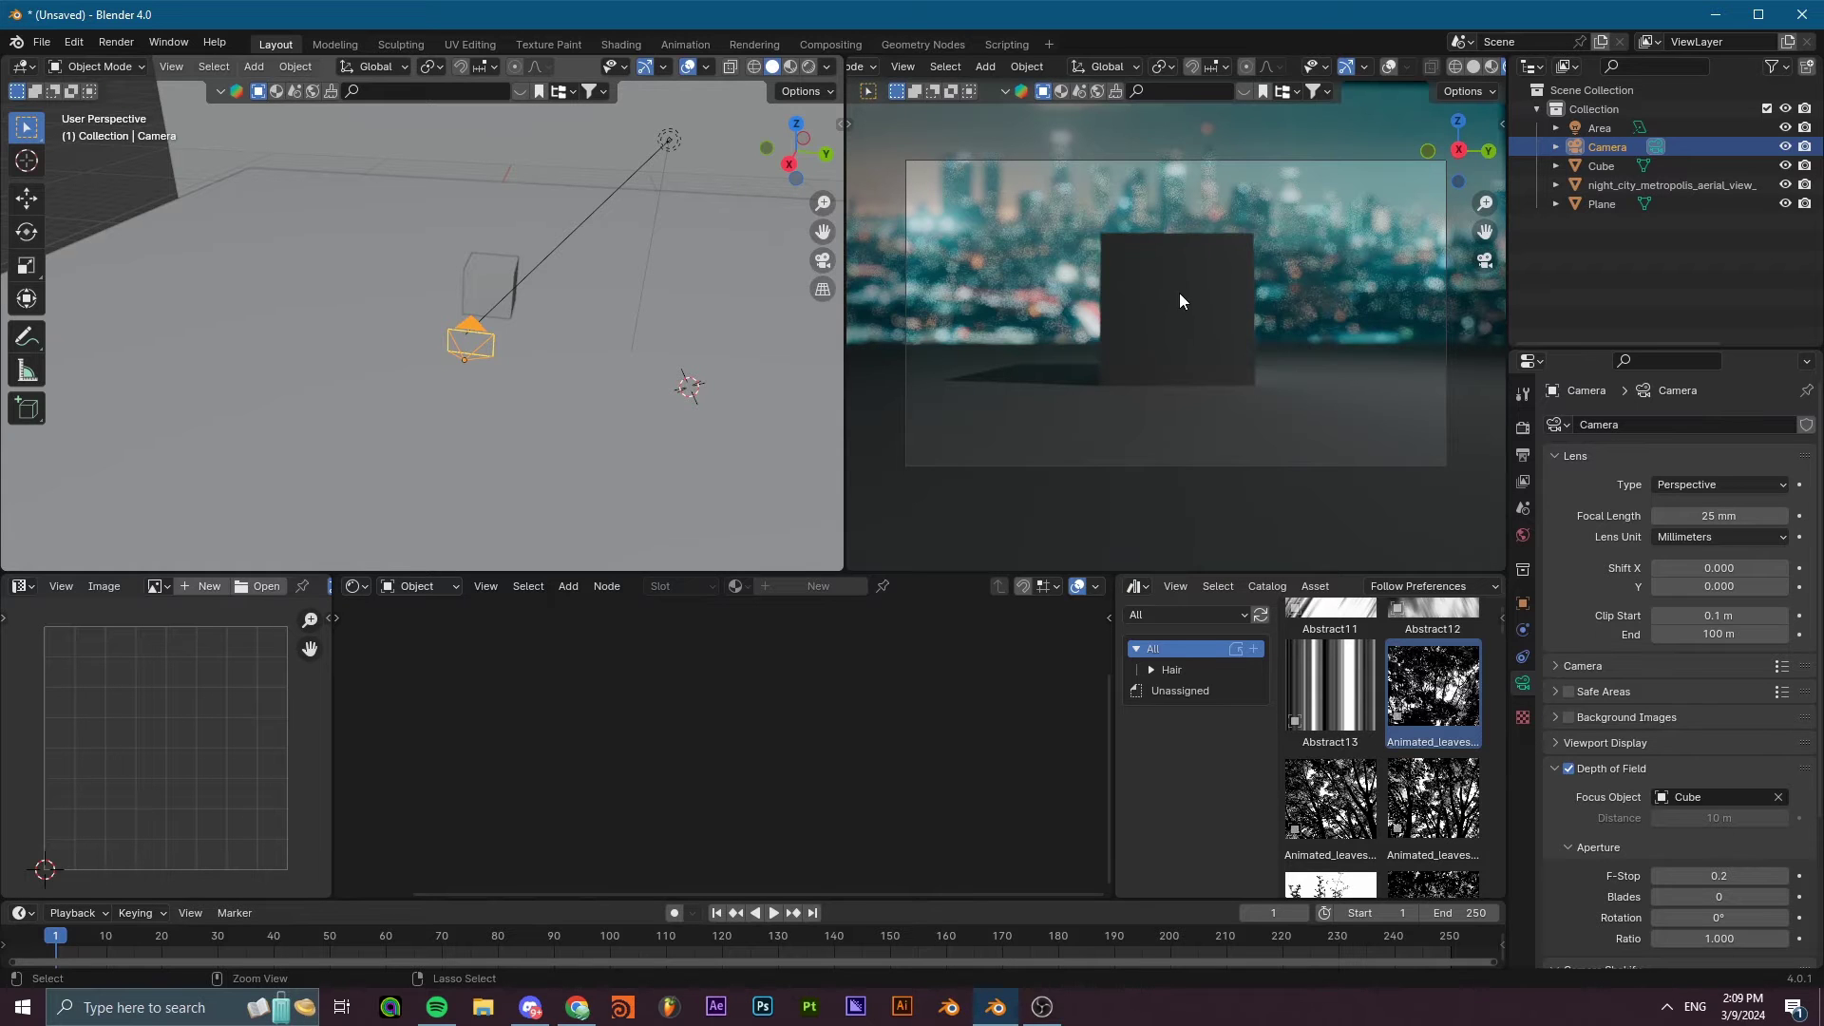
Move the camera away from and close to the cube to compare how distance affects the background blur.
middle_click_drag(1178, 293, 1172, 380, "ctrl")
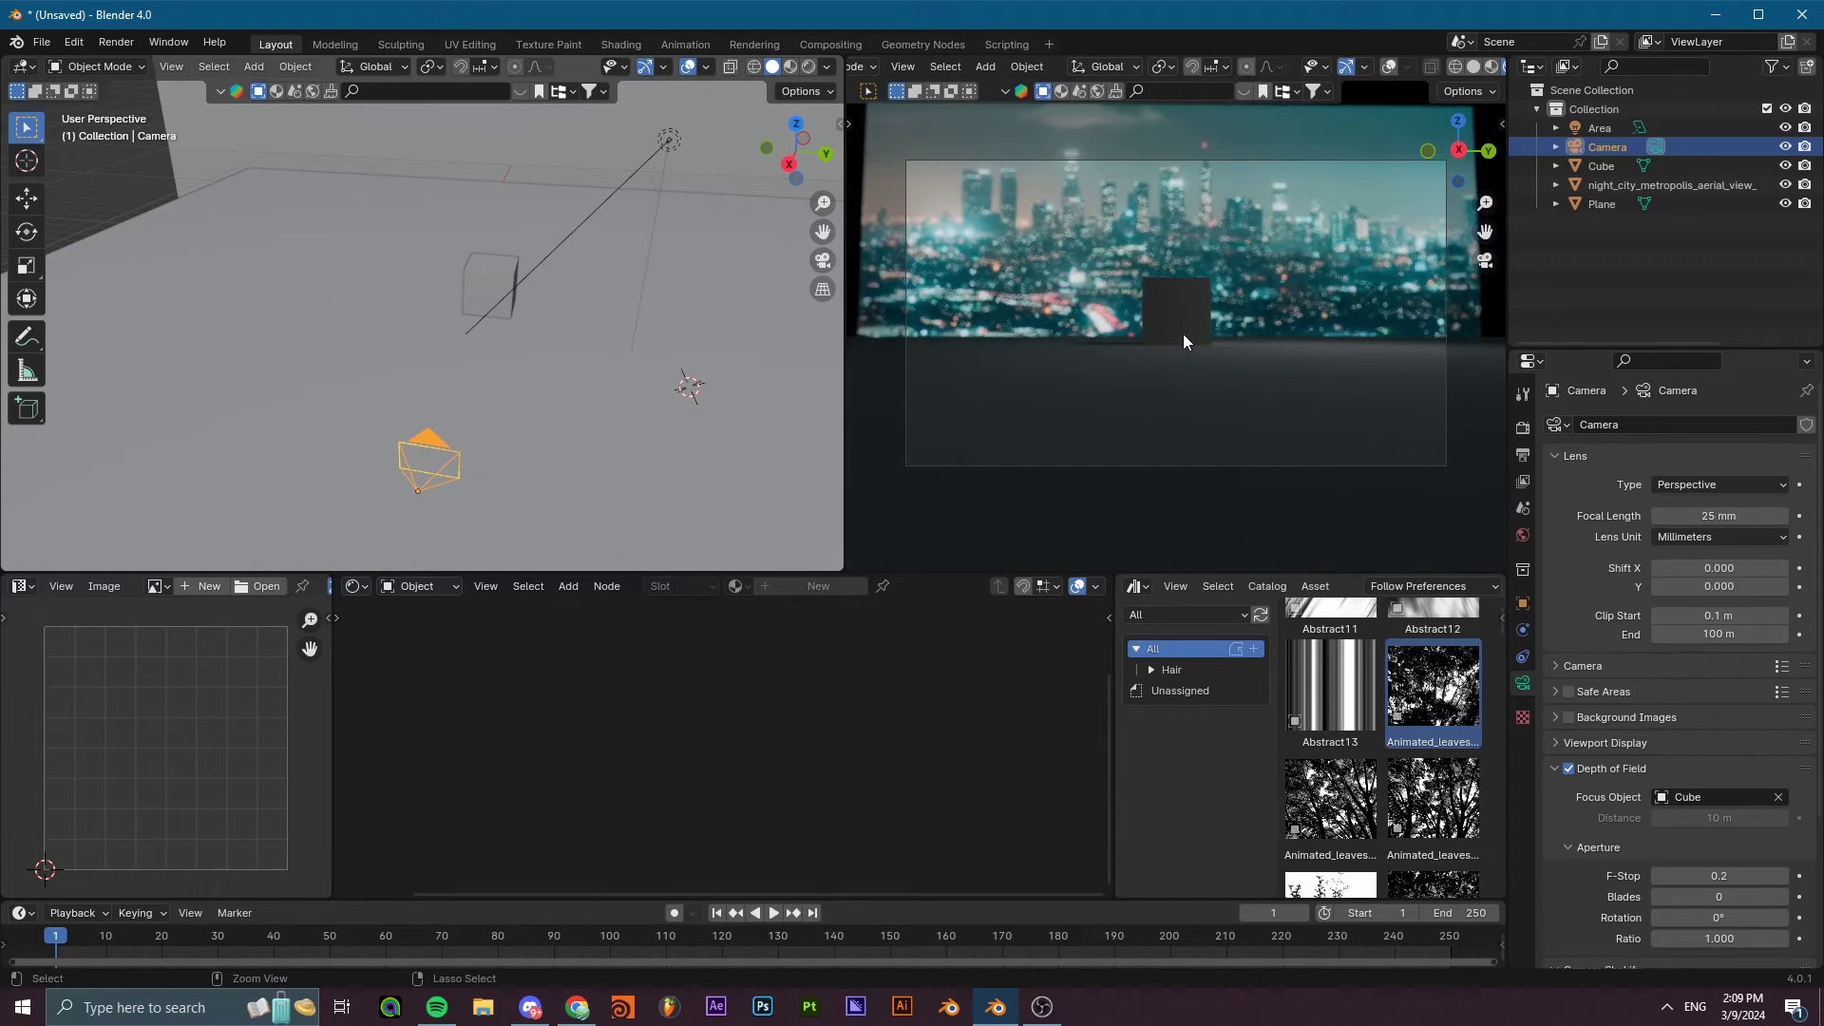
scroll(1183, 333, "up", 5)
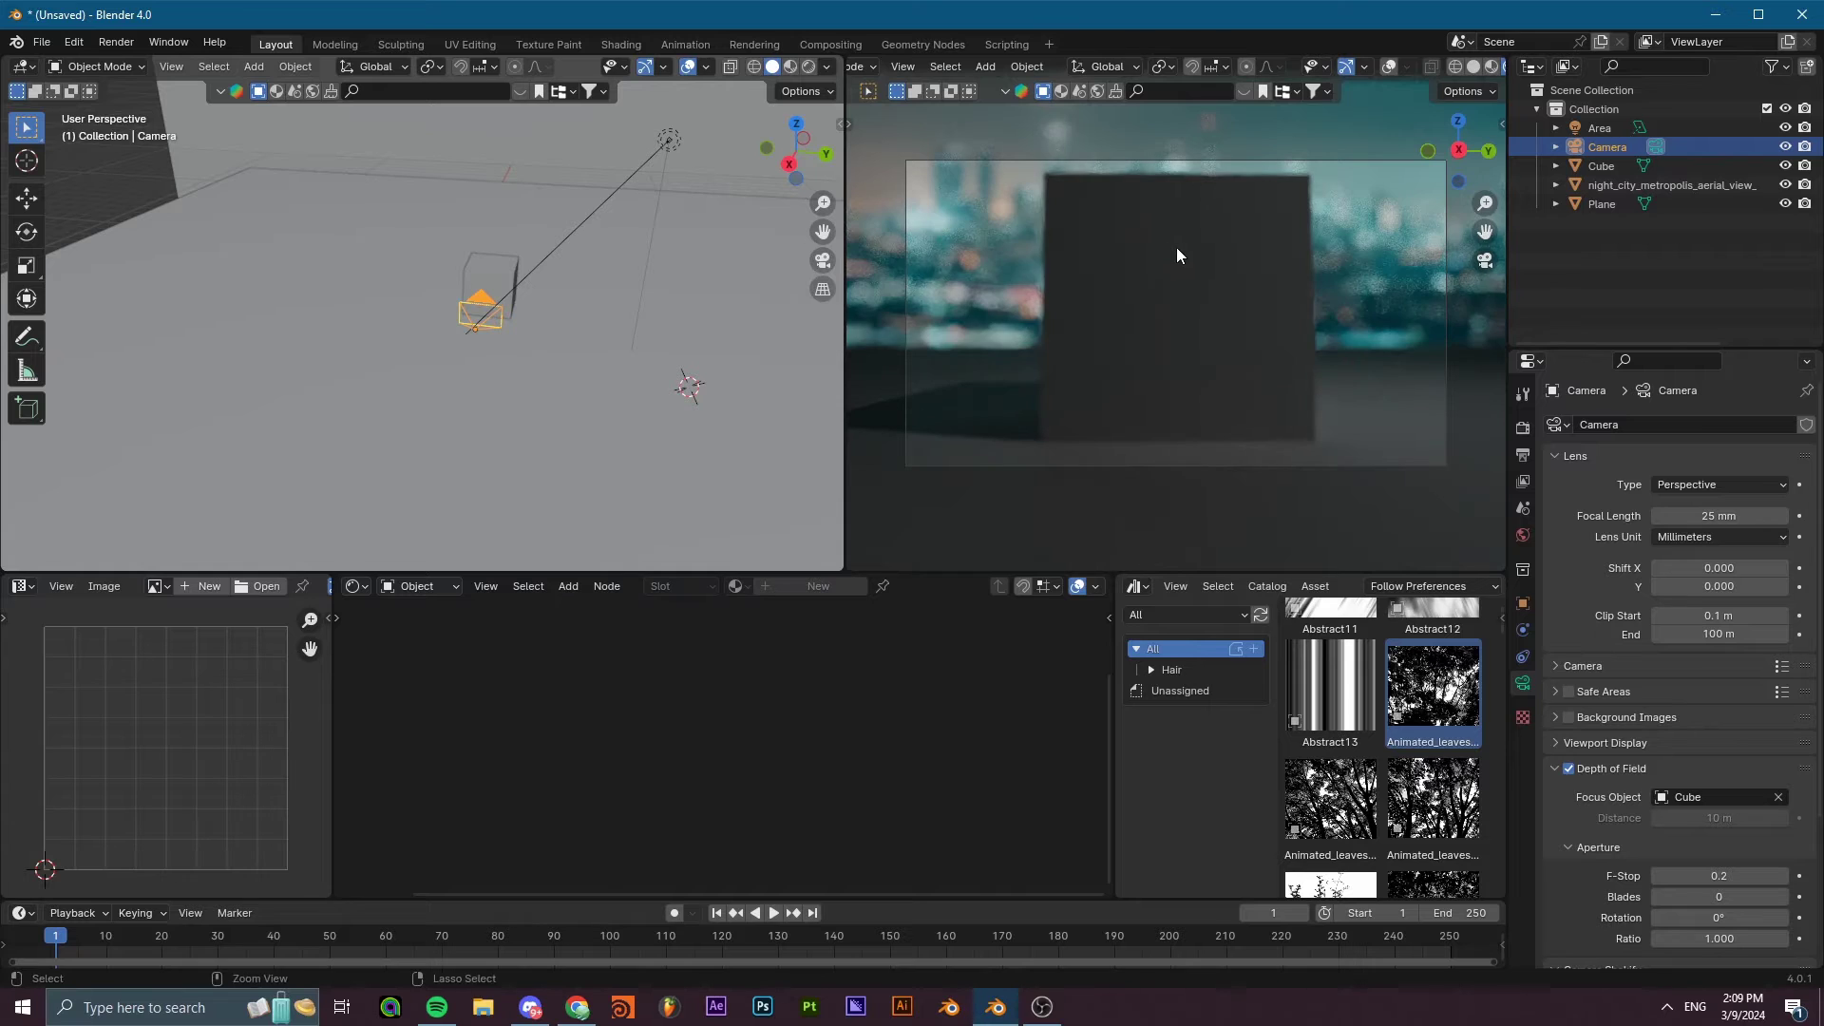
scroll(1178, 285, "down", 5)
left_click(1176, 322)
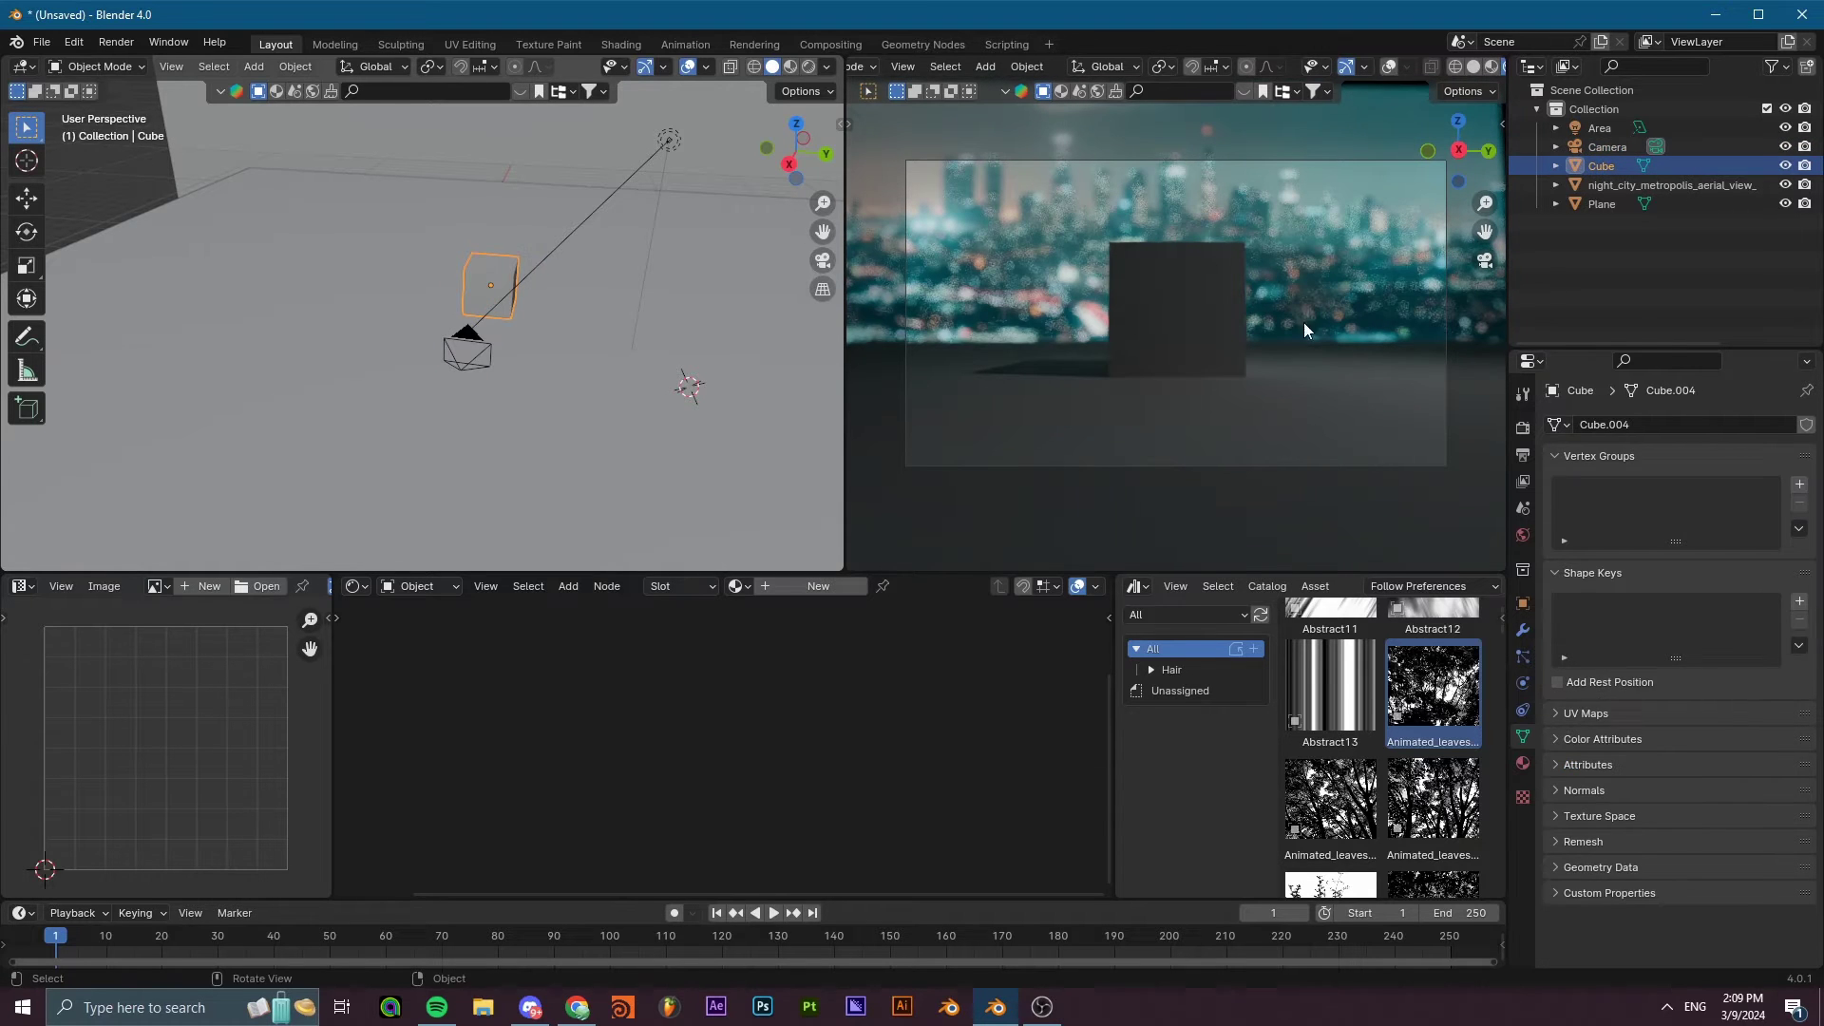
Set the camera's focal length to 150 mm.
left_click(1607, 146)
left_click(1727, 514)
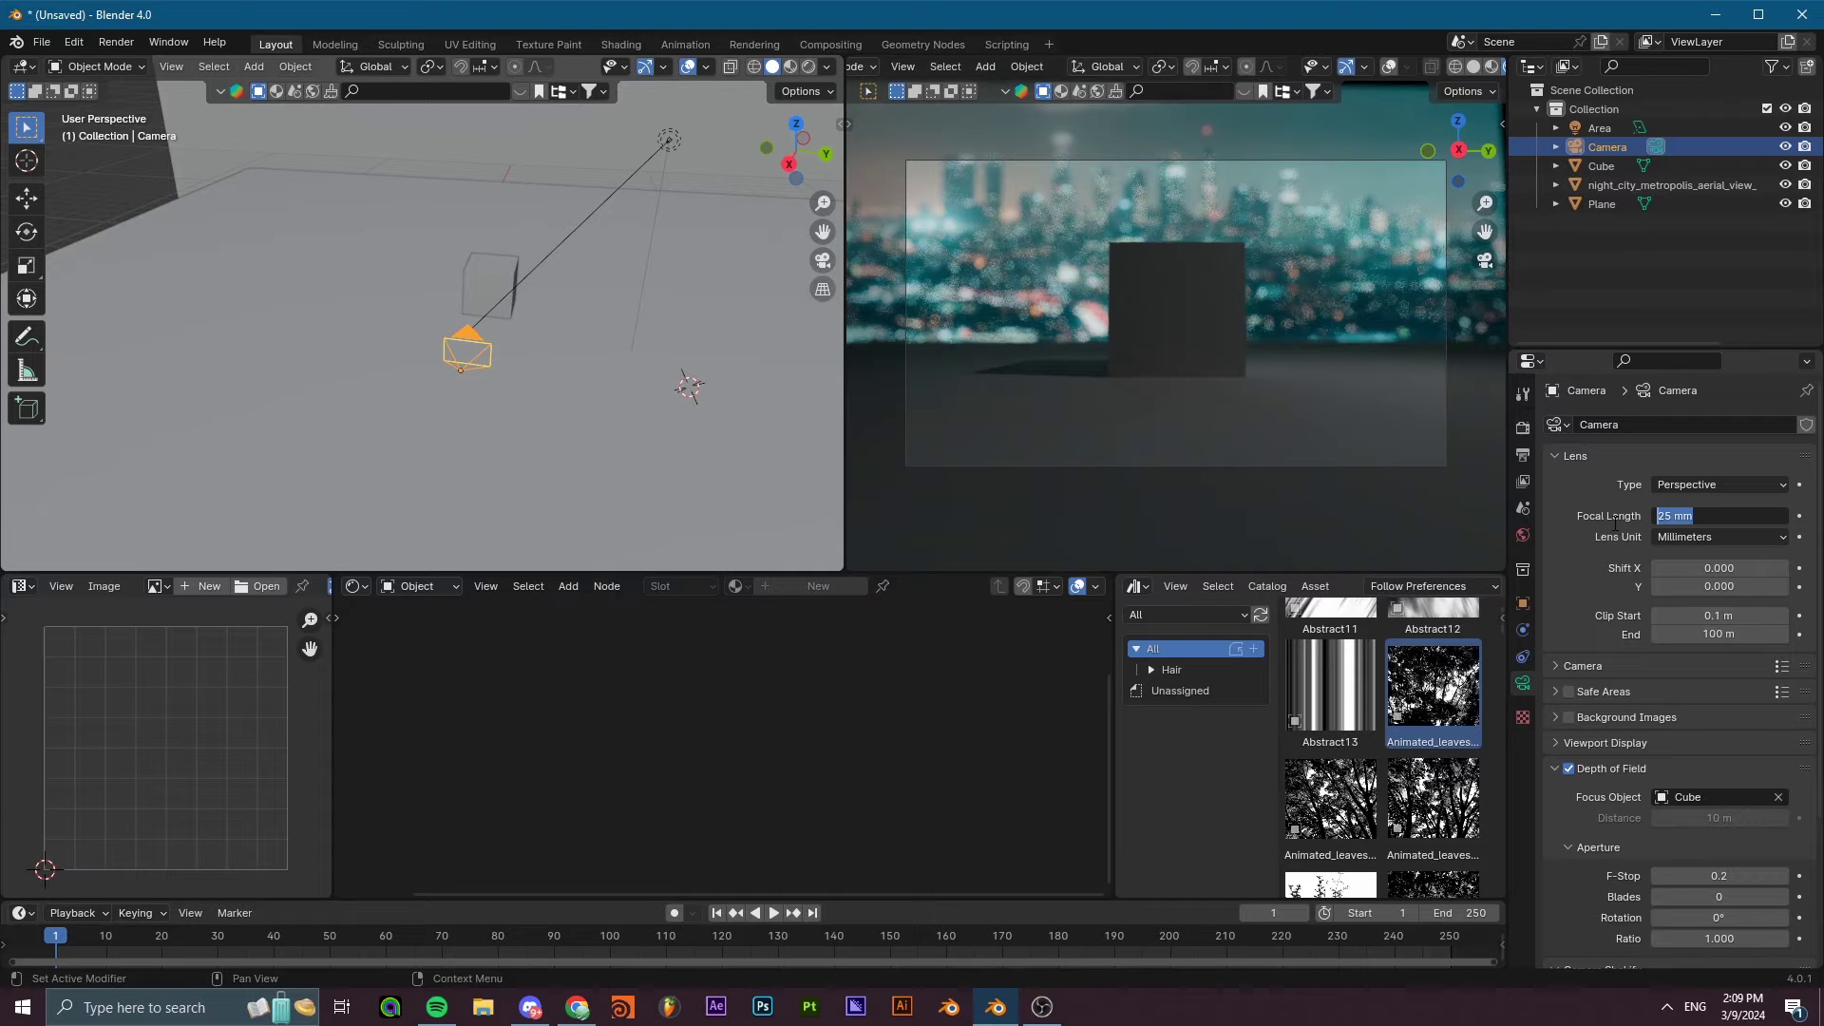
type("150")
key("Return")
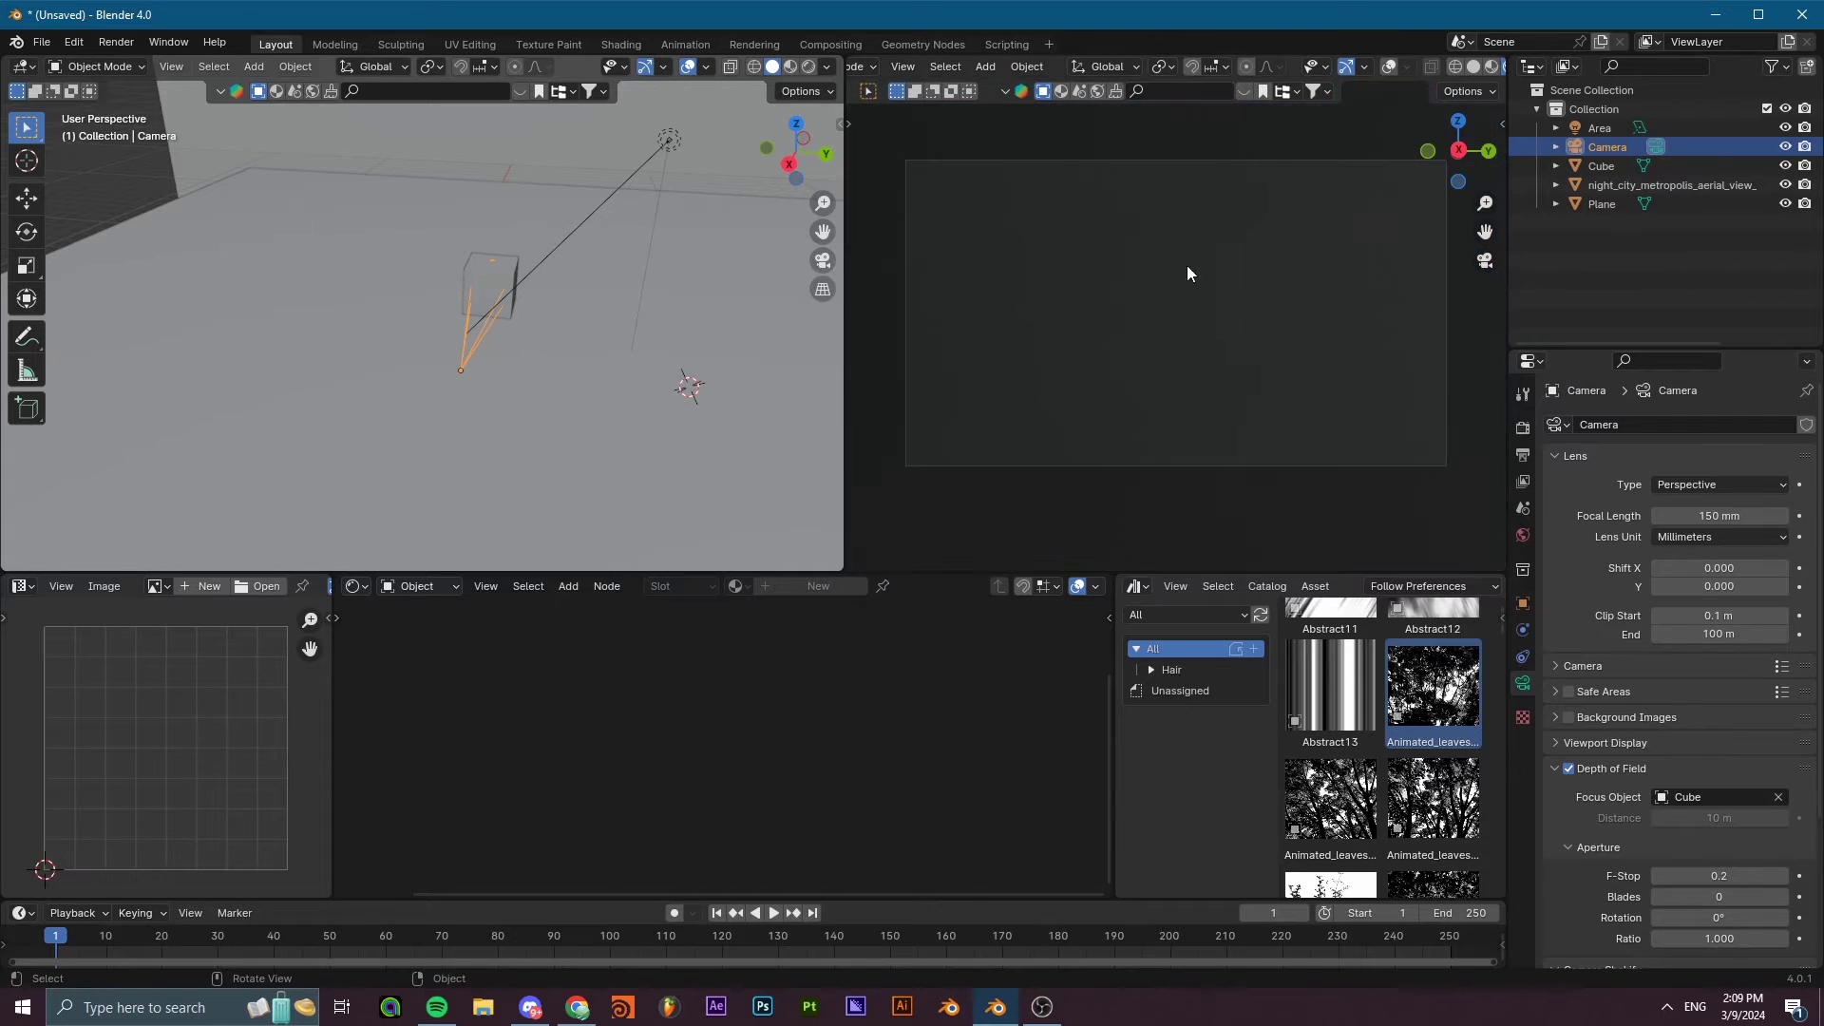
Pull the camera back until the whole cube is framed against the city, and raise its F-Stop to 0.3.
middle_click_drag(1220, 488, 1210, 419)
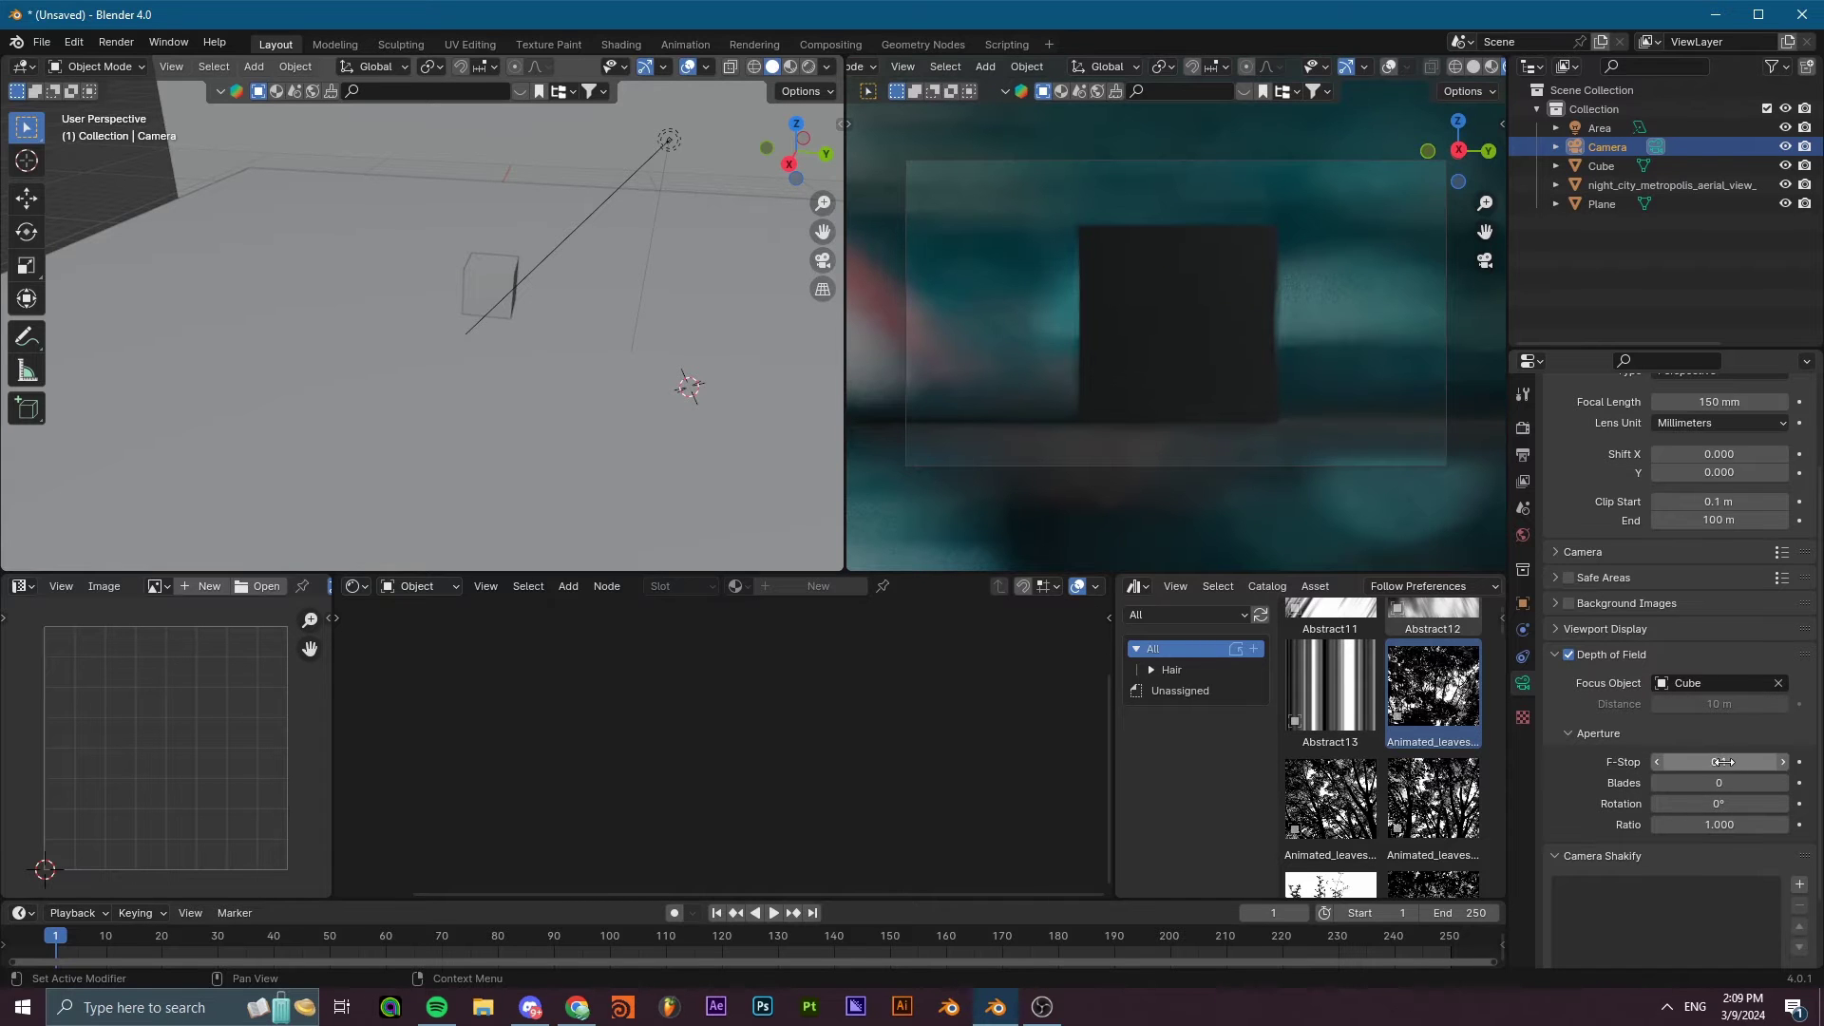
mouse_move(1710, 763)
left_mouse_down()
mouse_move(1805, 763)
mouse_move(1679, 761)
mouse_move(1721, 783)
left_mouse_up()
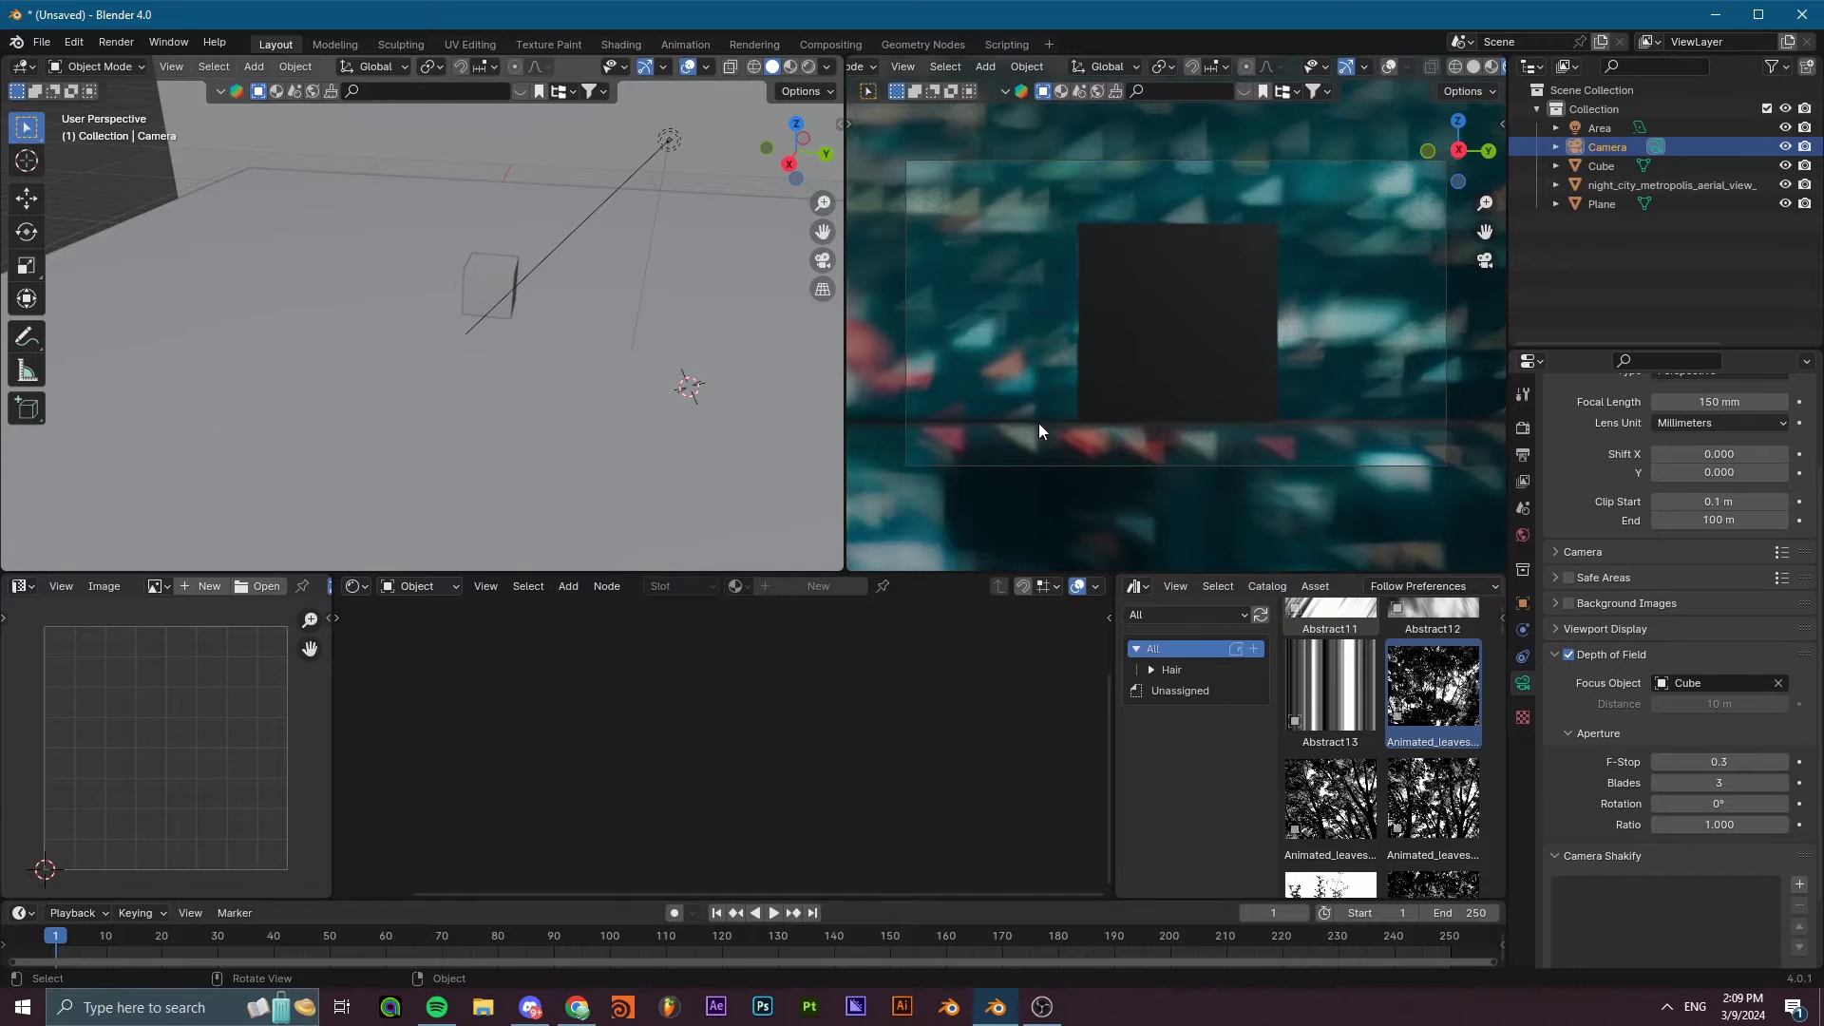
Reset the camera's aperture blades to 0, and try 3 and 4 blades to compare round, triangular and square bokeh.
left_click_drag(1658, 782, 1614, 783)
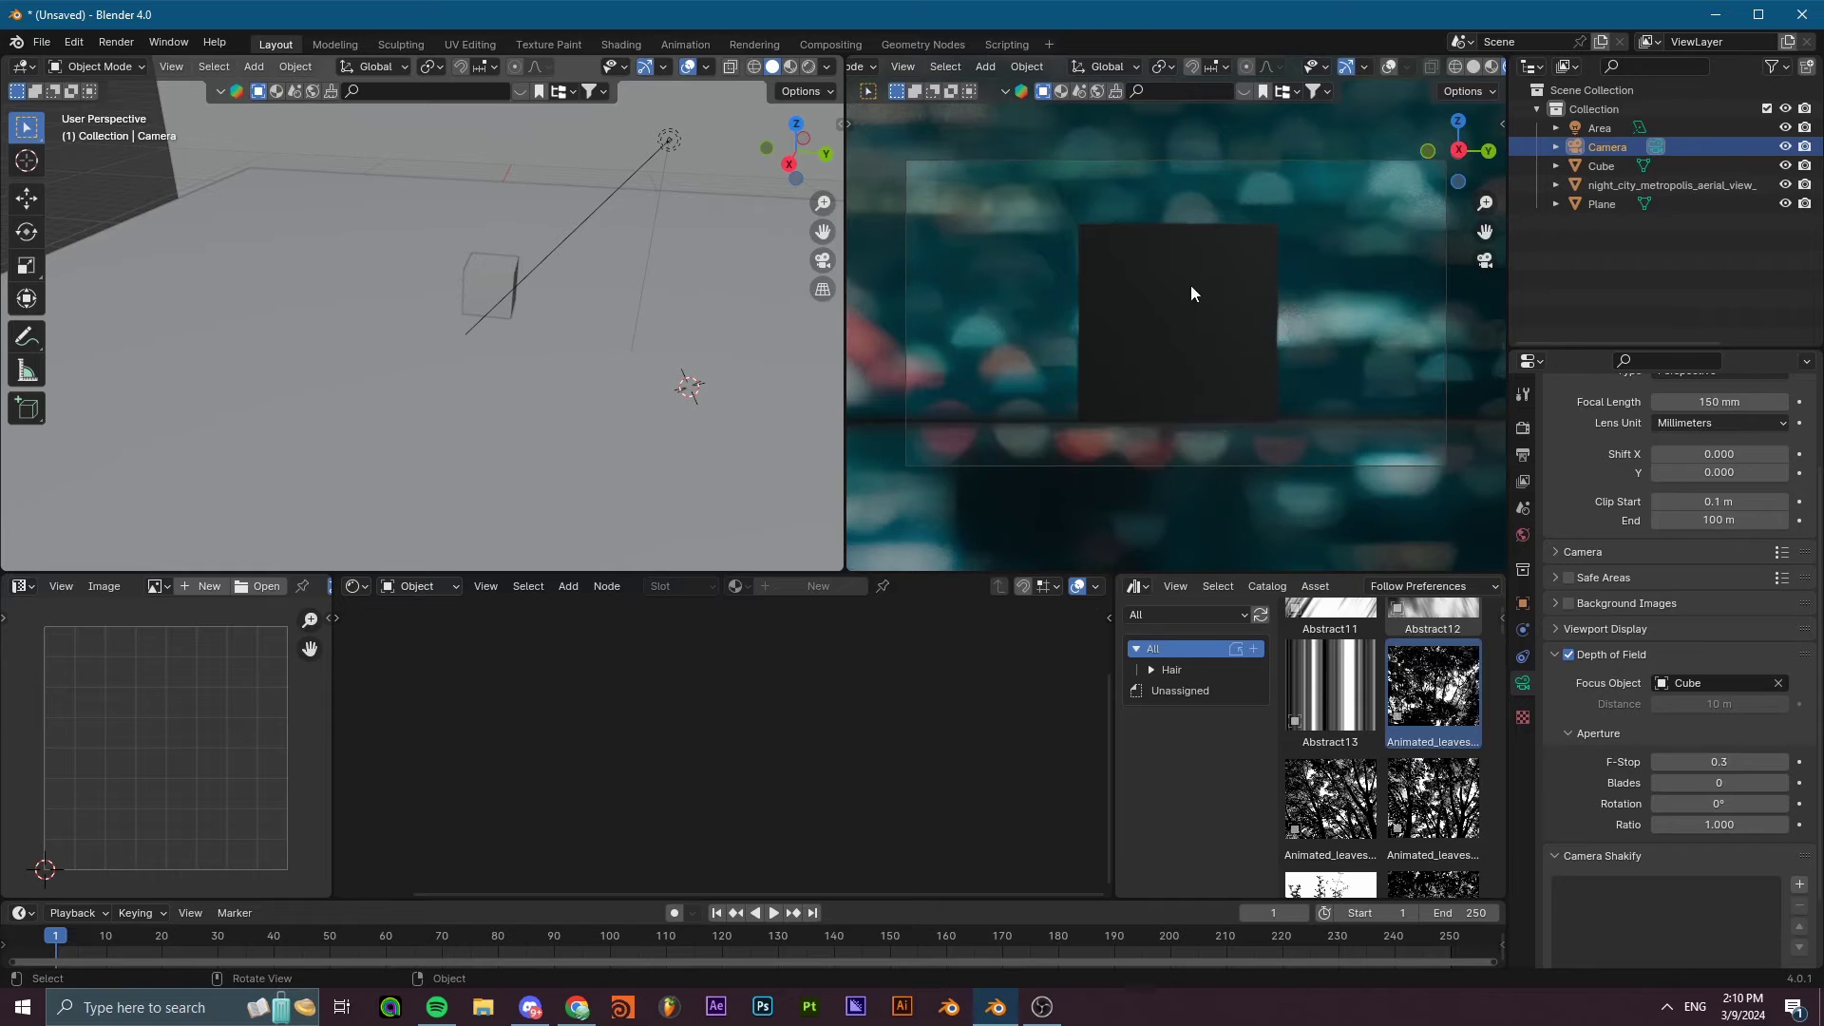
left_click(1705, 792)
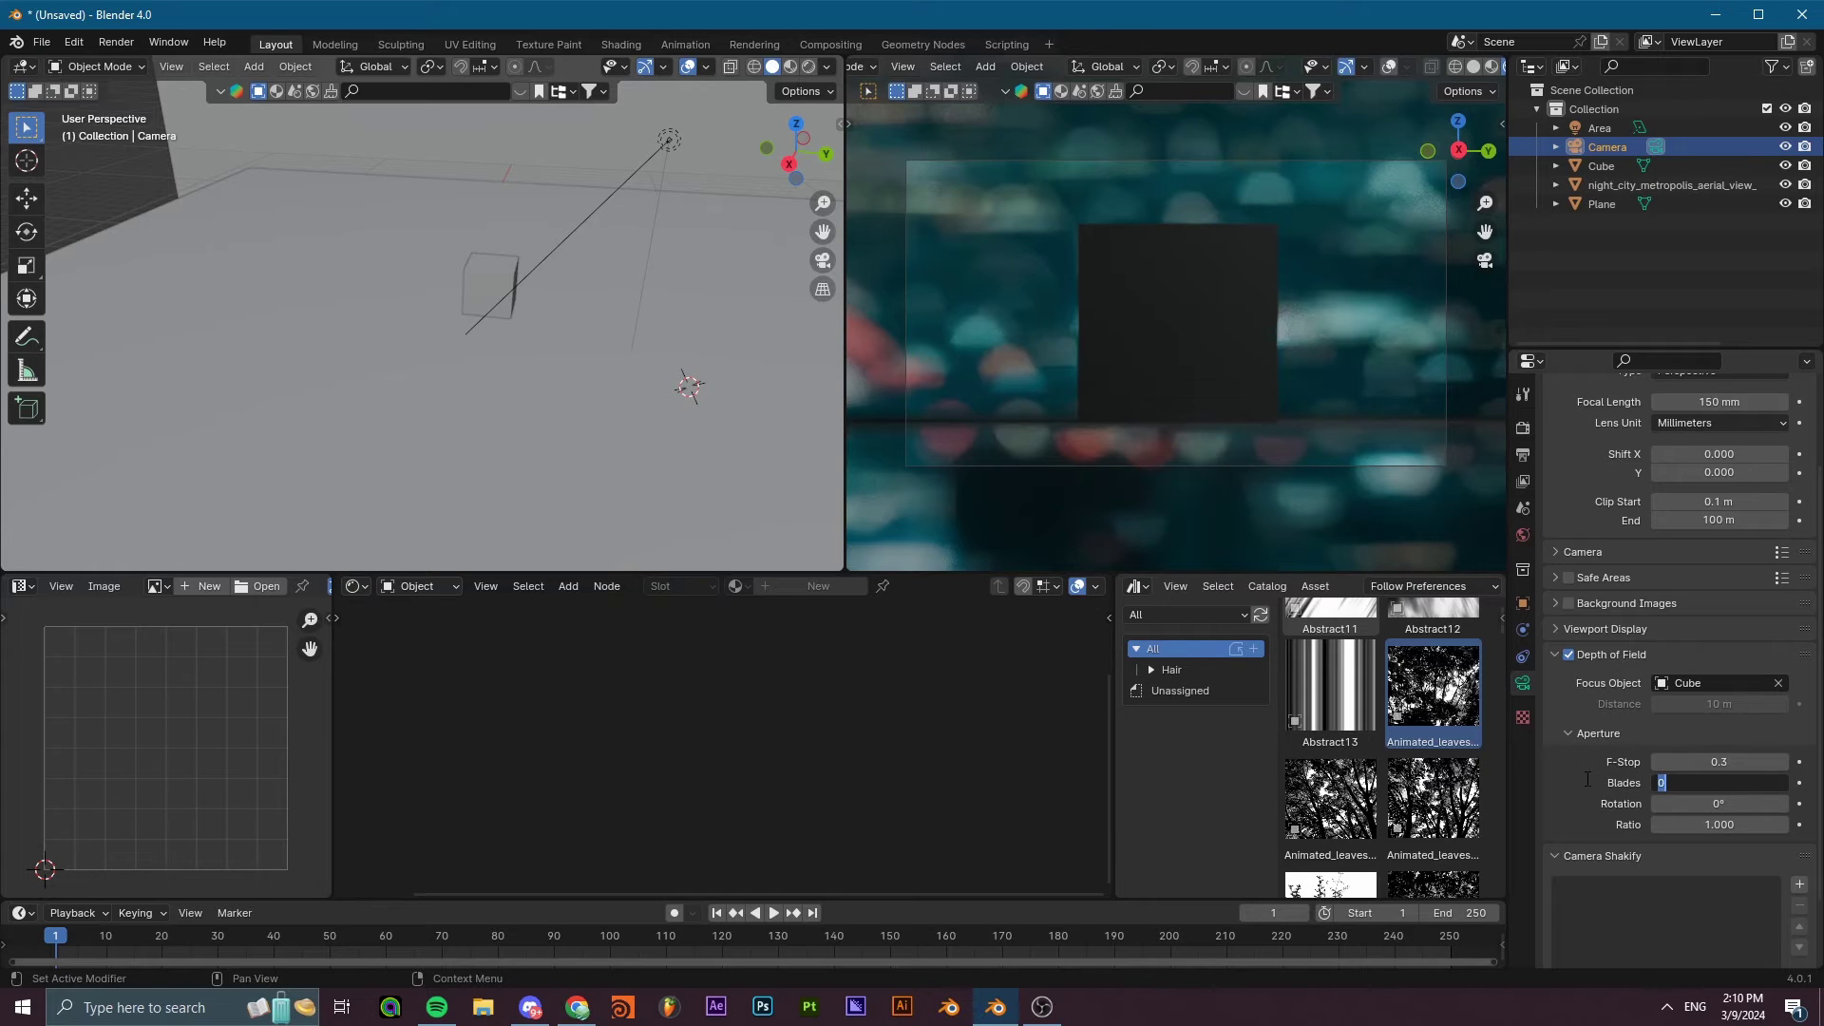
type("1")
key("Return")
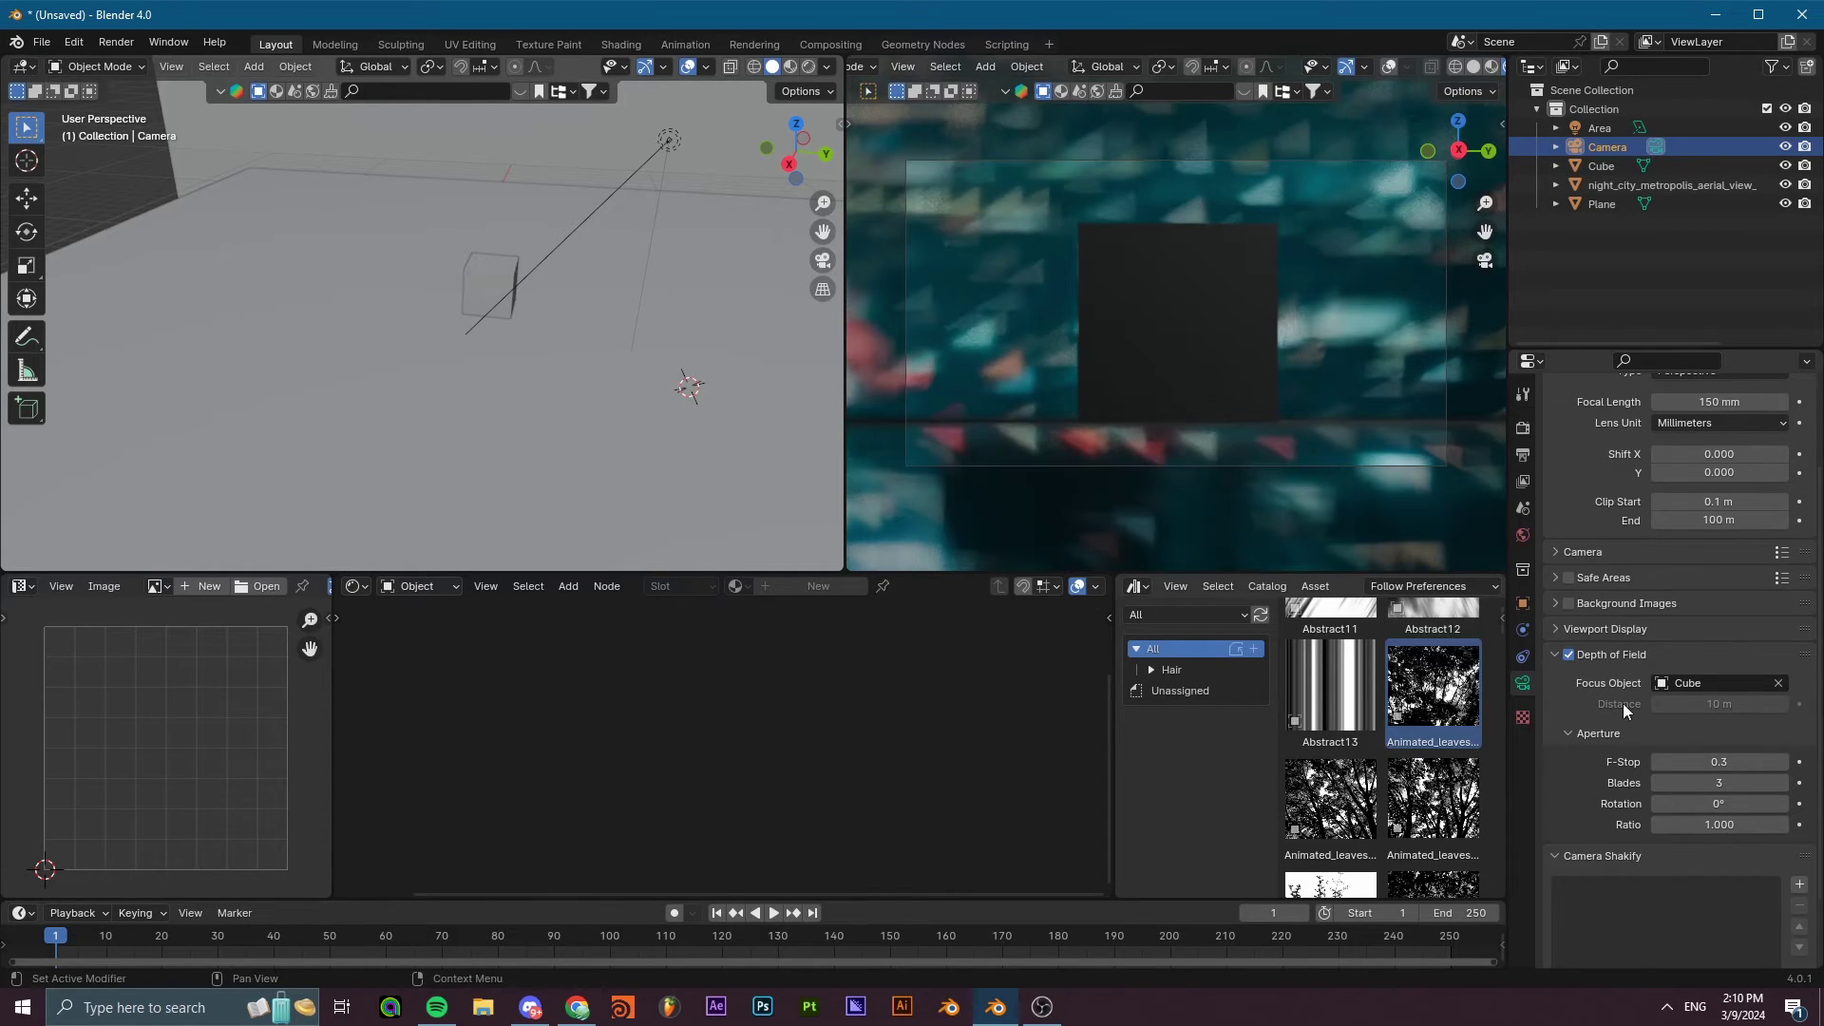
left_click(1700, 783)
type("4")
key("Return")
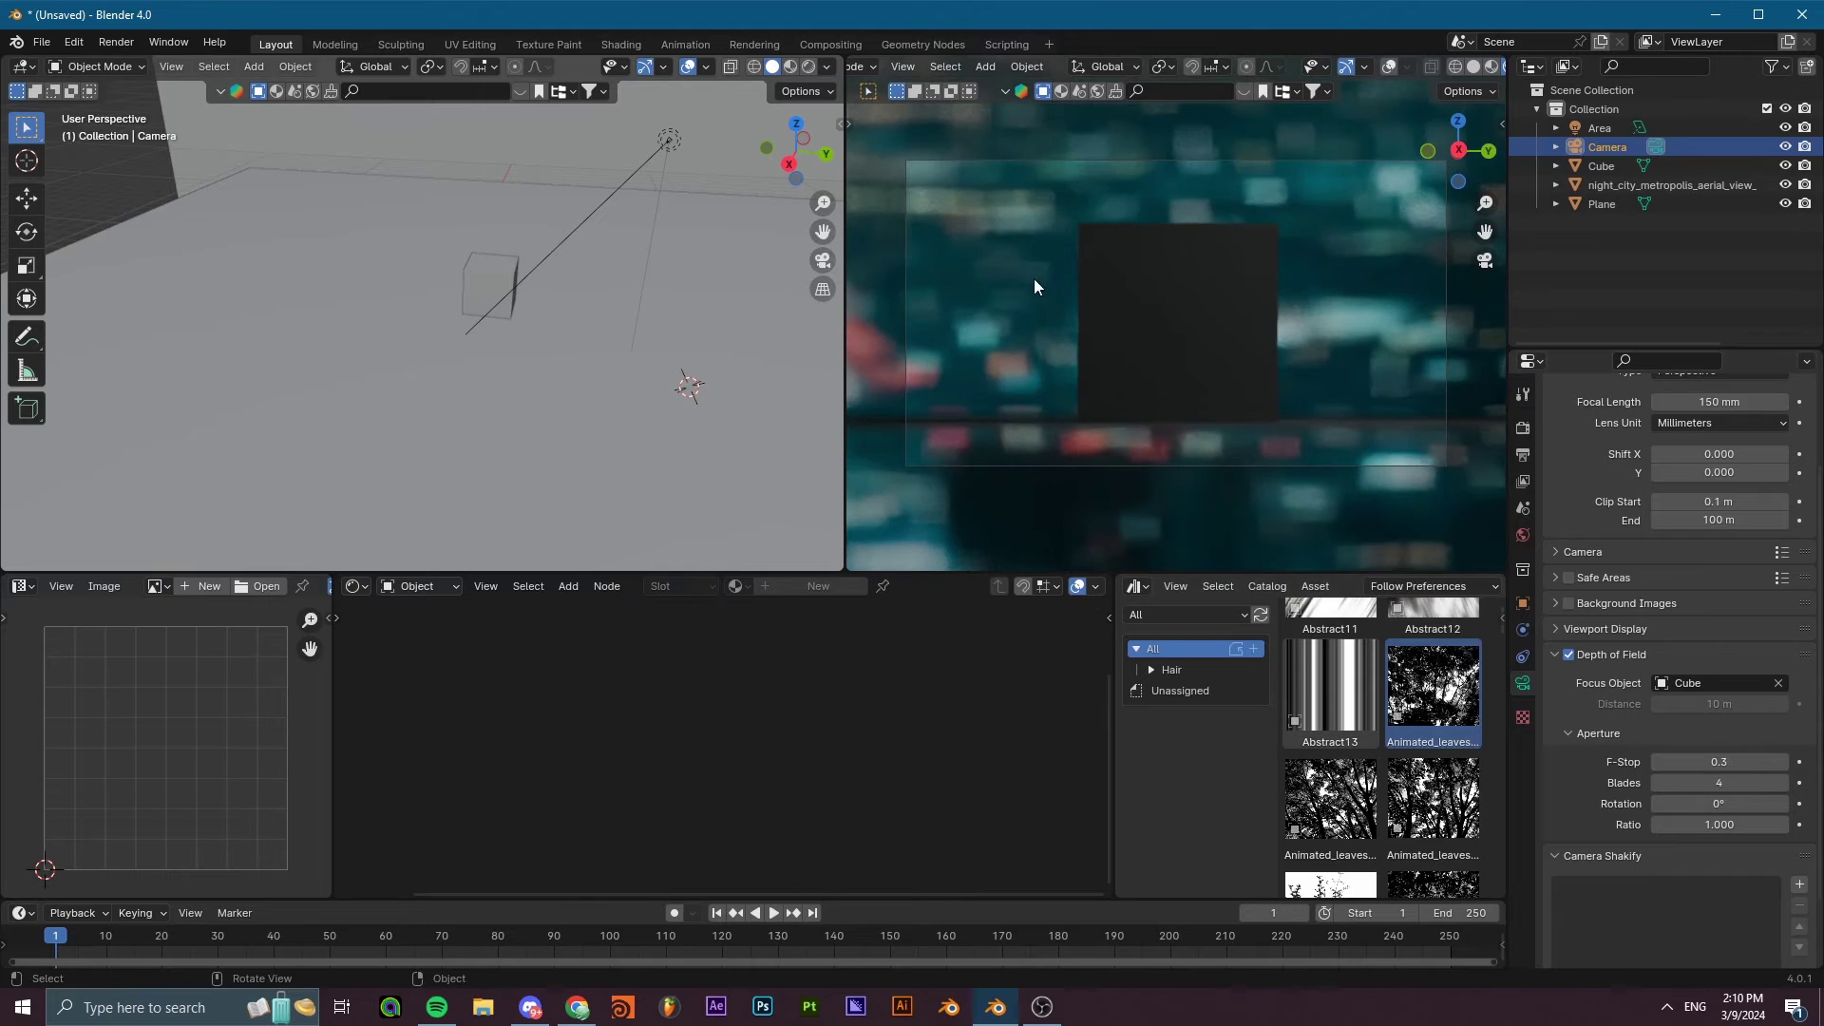
Increase the camera's aperture blades to 5 and then 6 to shape the background bokeh.
left_click(1712, 784)
type("5")
key("Return")
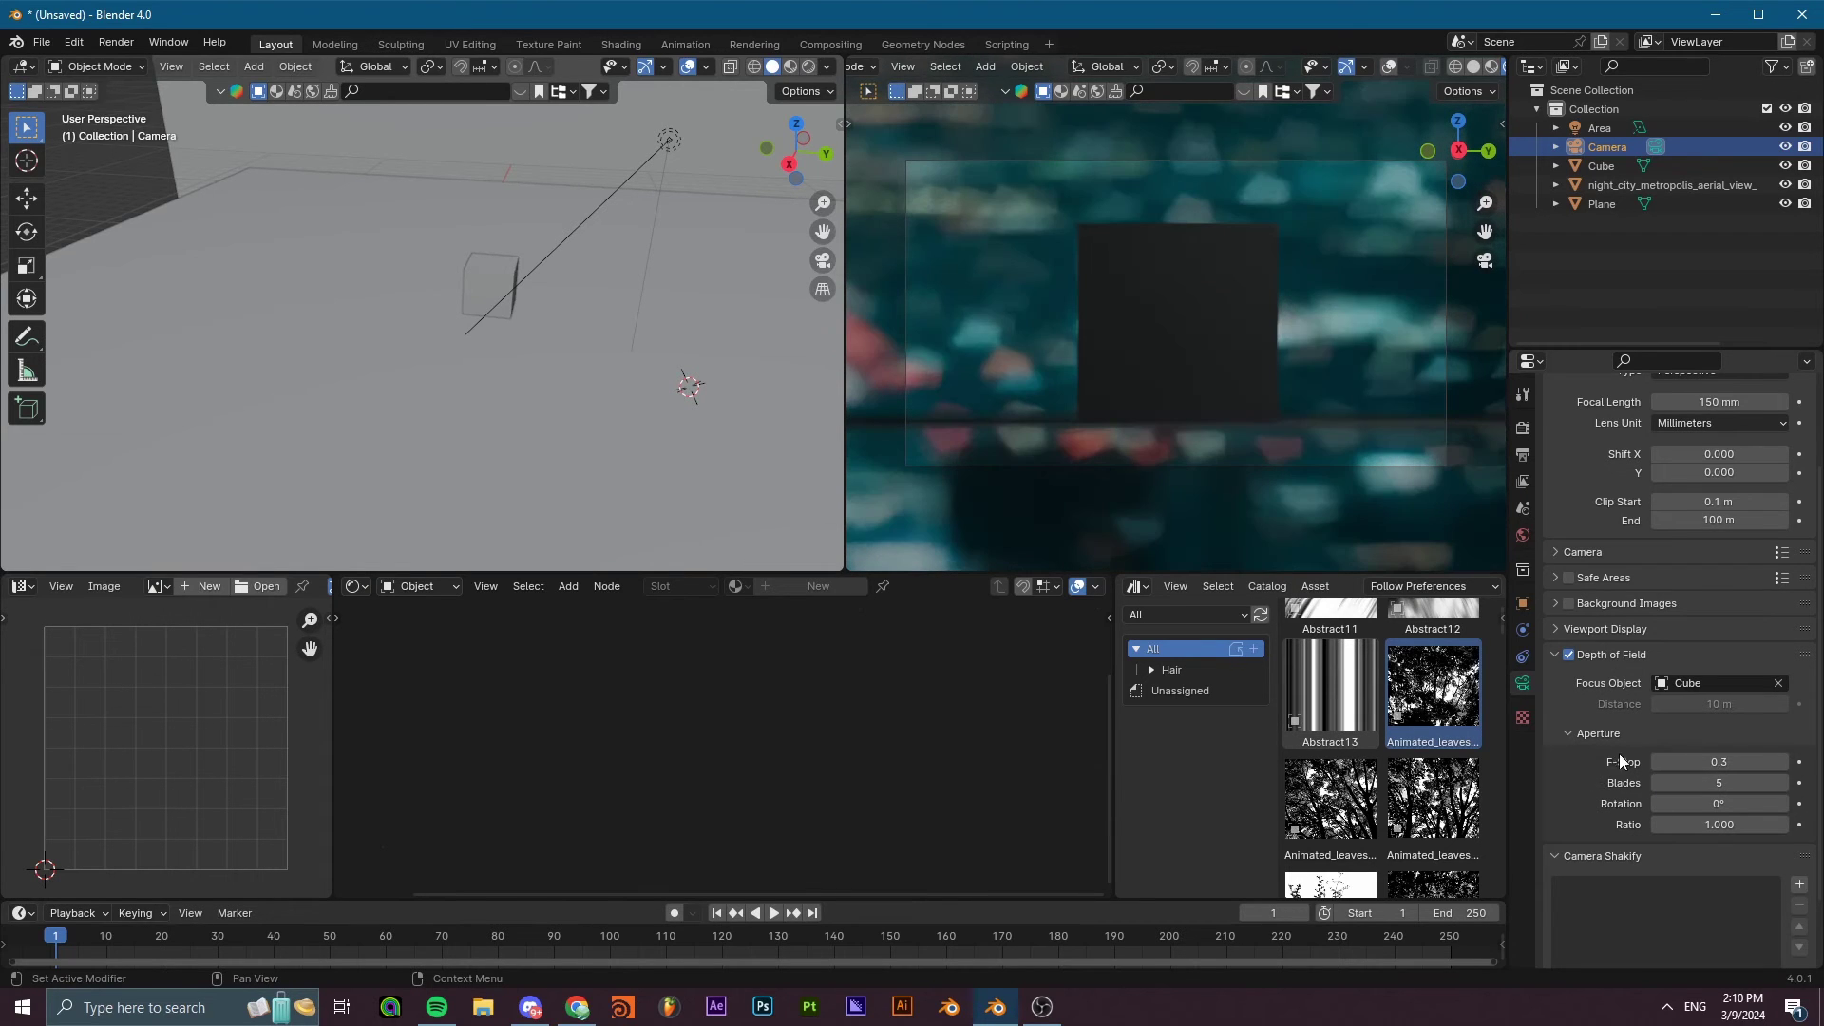
left_click(1683, 780)
type("6")
key("Return")
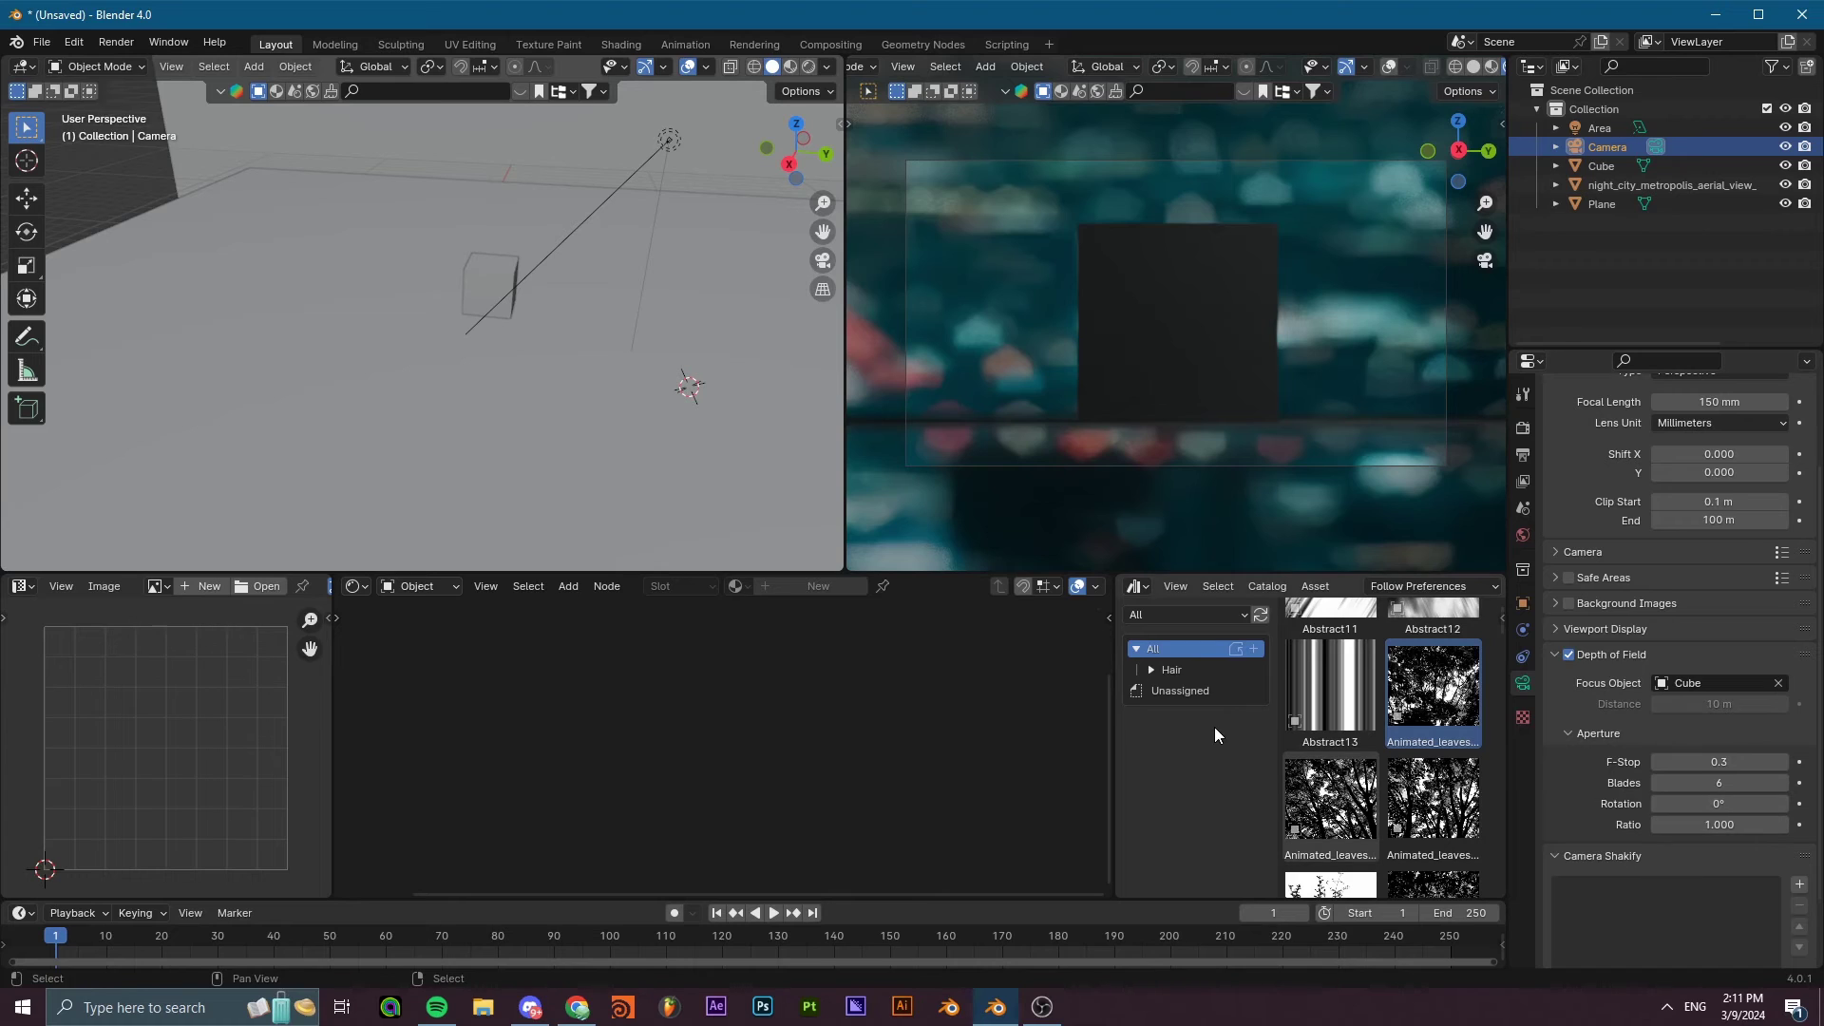
Set the camera's aperture ratio to 2 and then raise it to 3 for a stretched anamorphic bokeh.
middle_click_drag(471, 396, 490, 406)
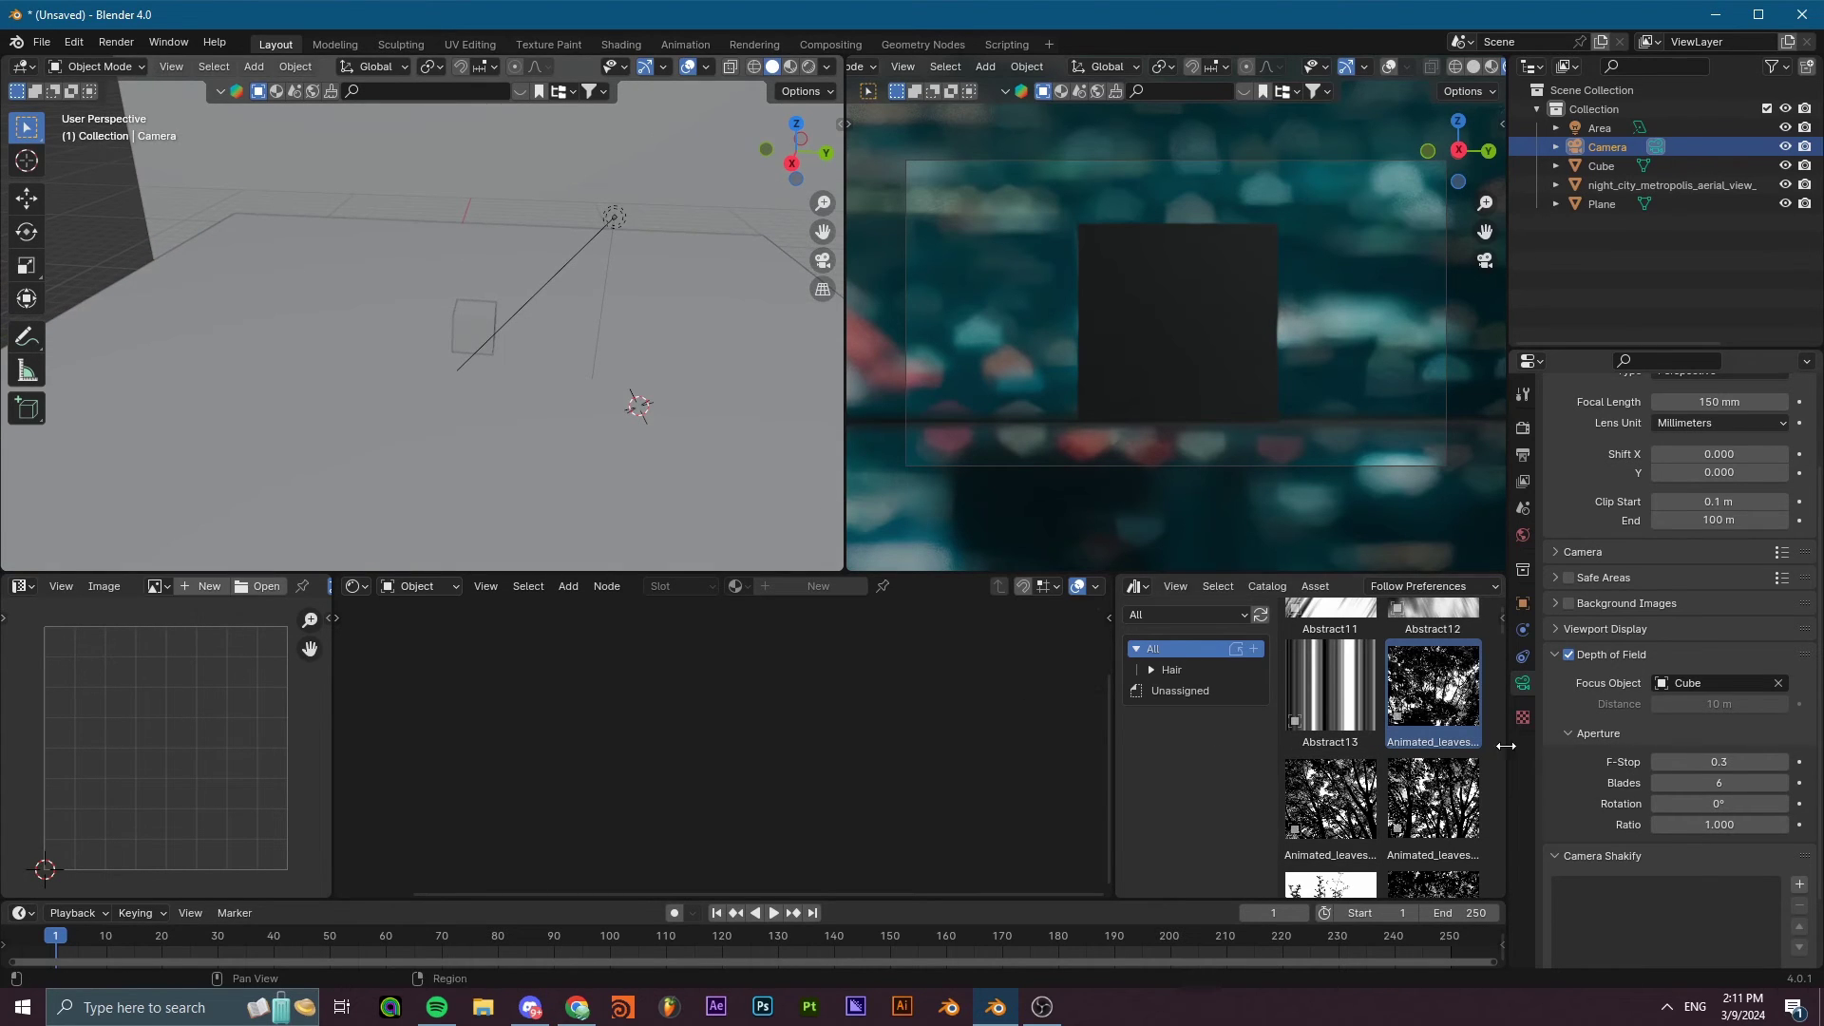
left_click(1690, 824)
type("2")
key("Return")
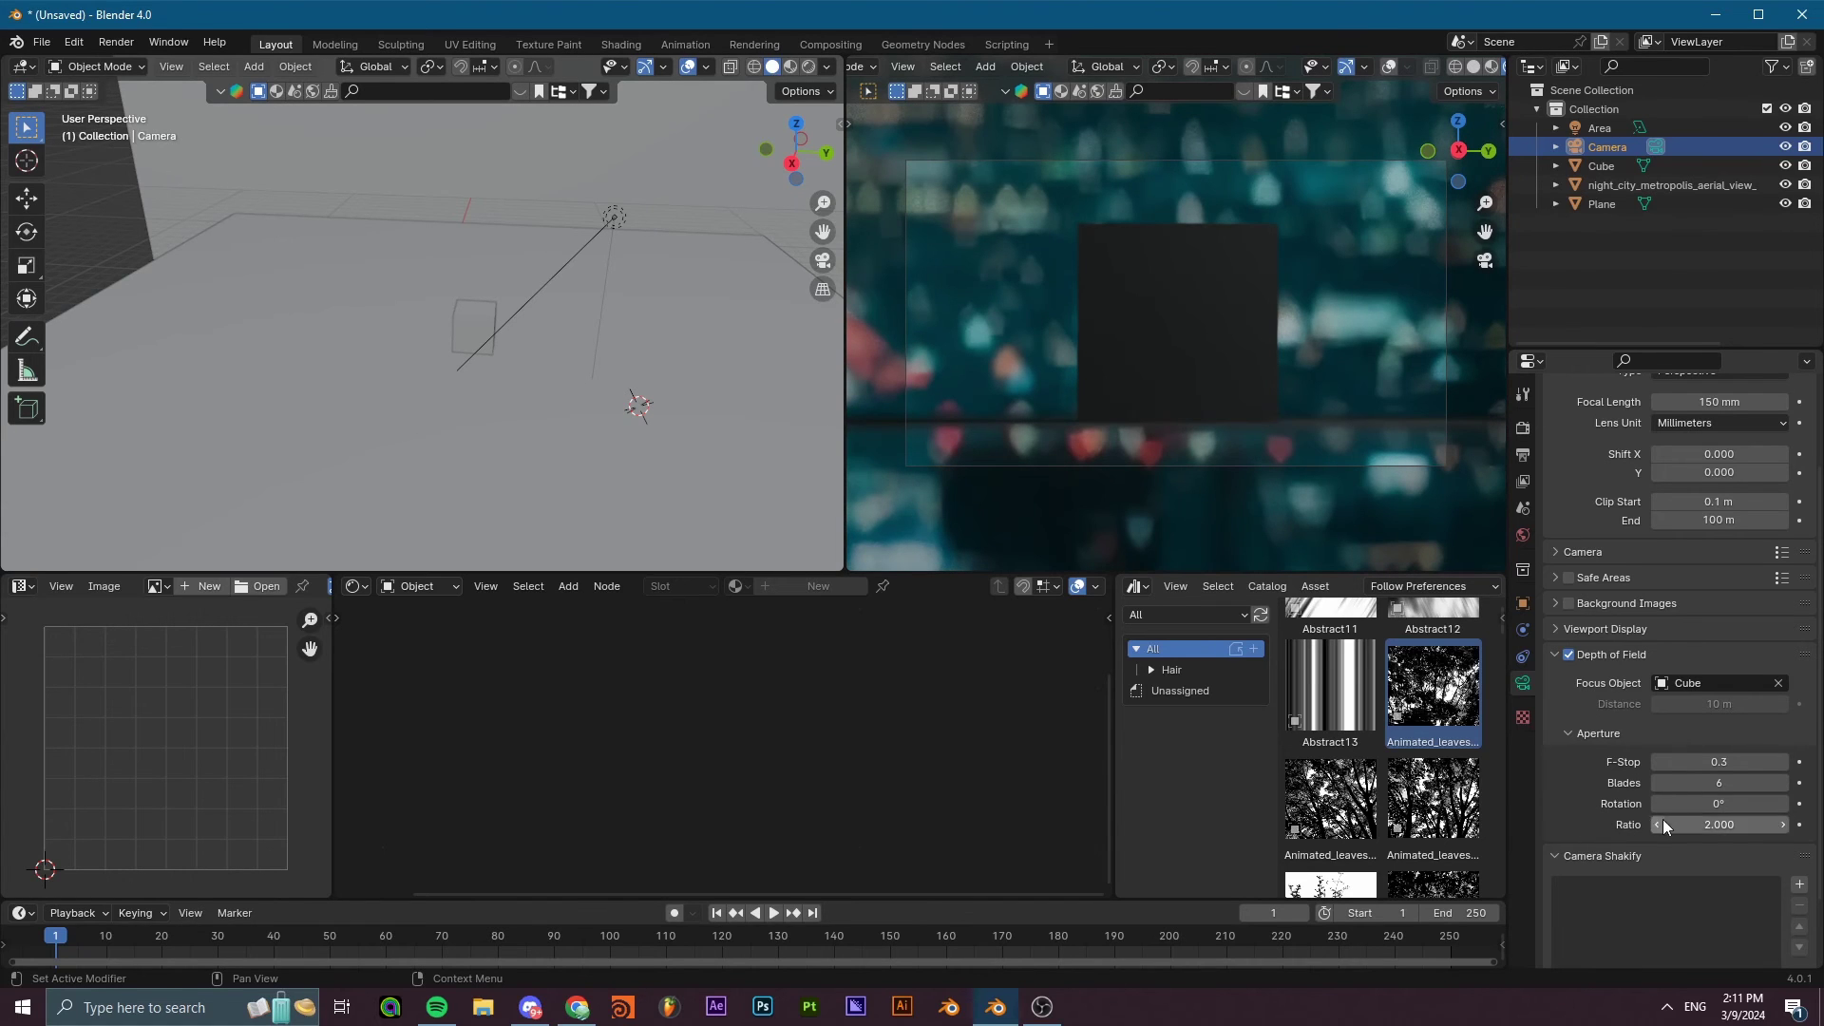
left_click(1679, 823)
type("3")
key("Return")
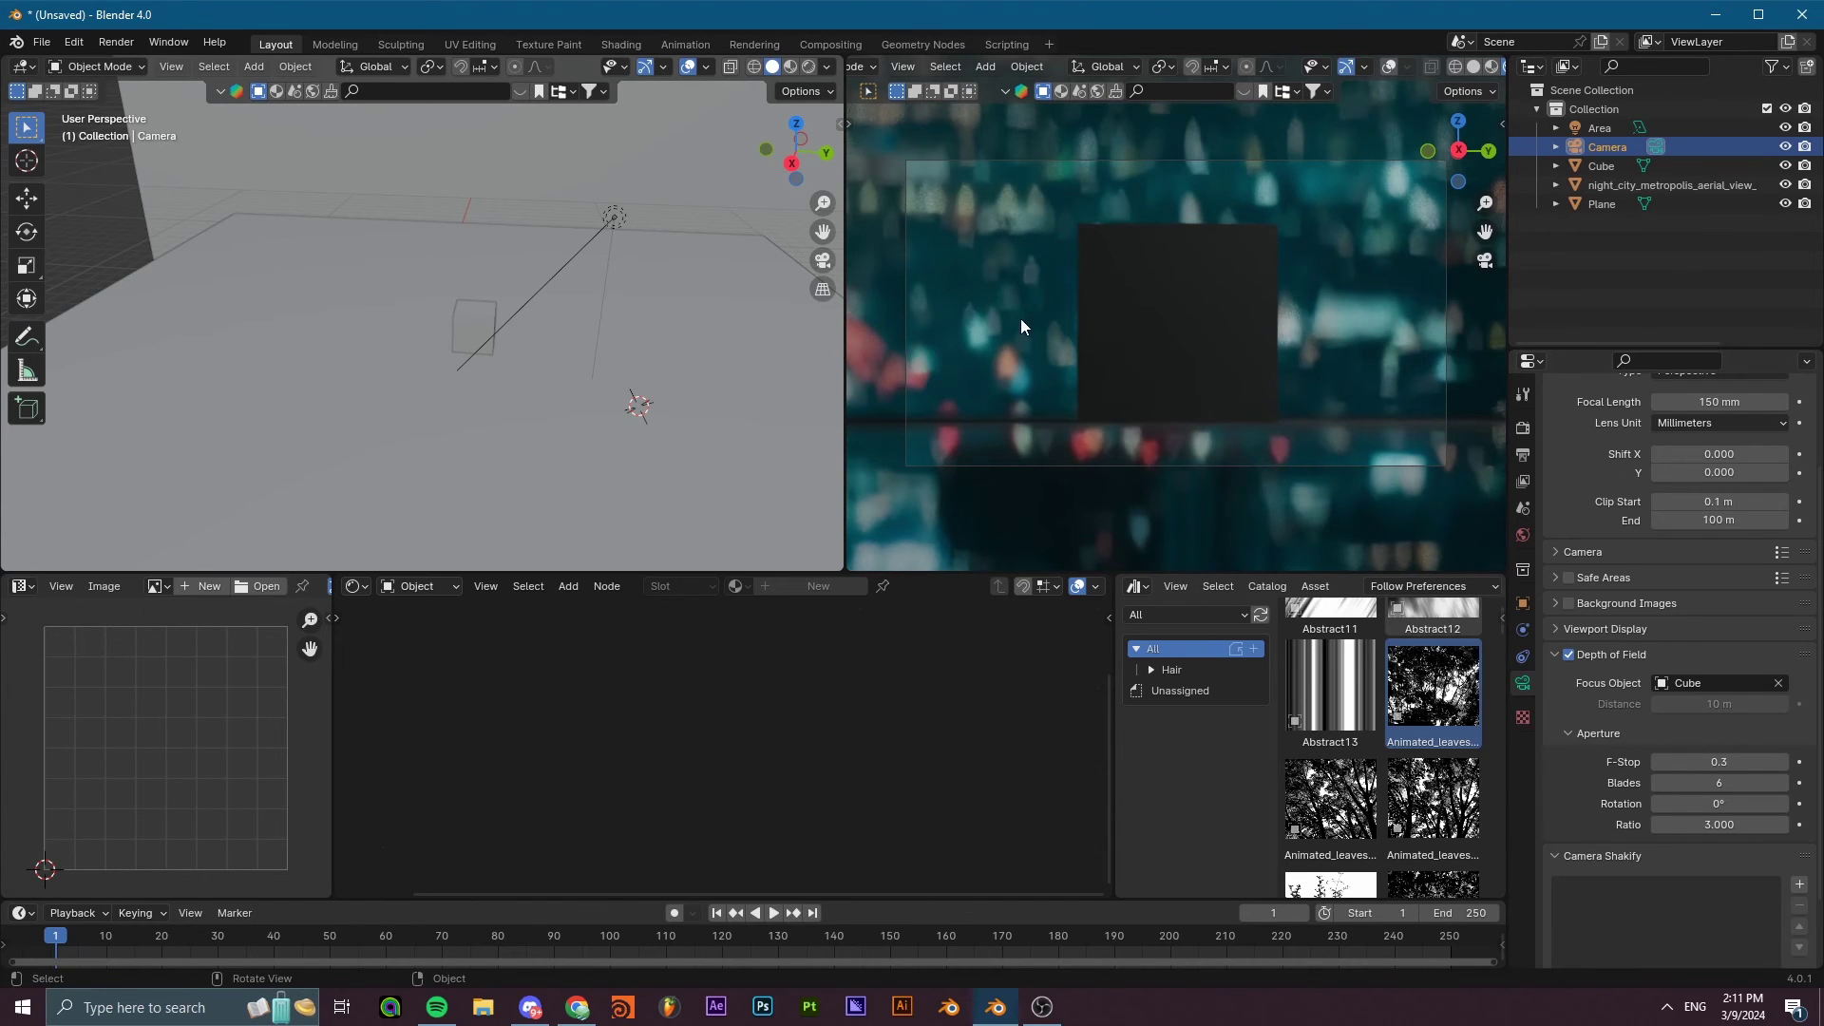